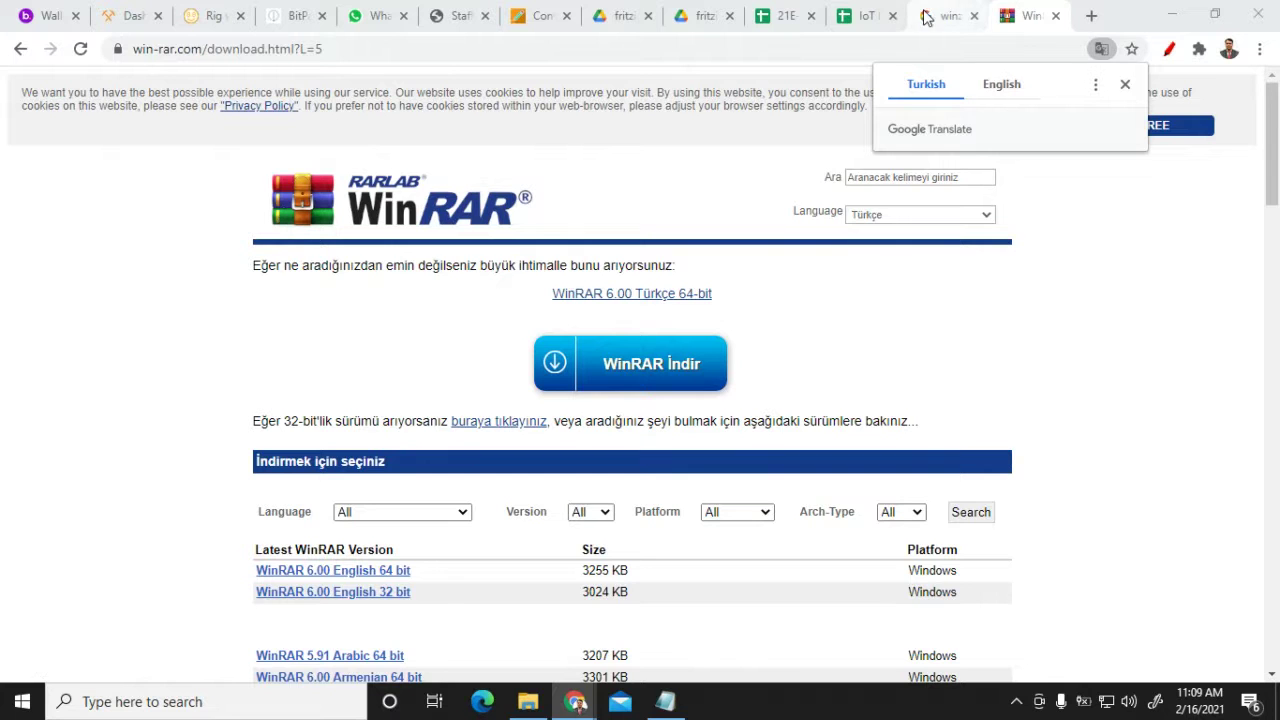
Open the Downloads folder and view the extraction options for the fritzing.0.9.3b.64.pc (1) archive.
left_click(530, 712)
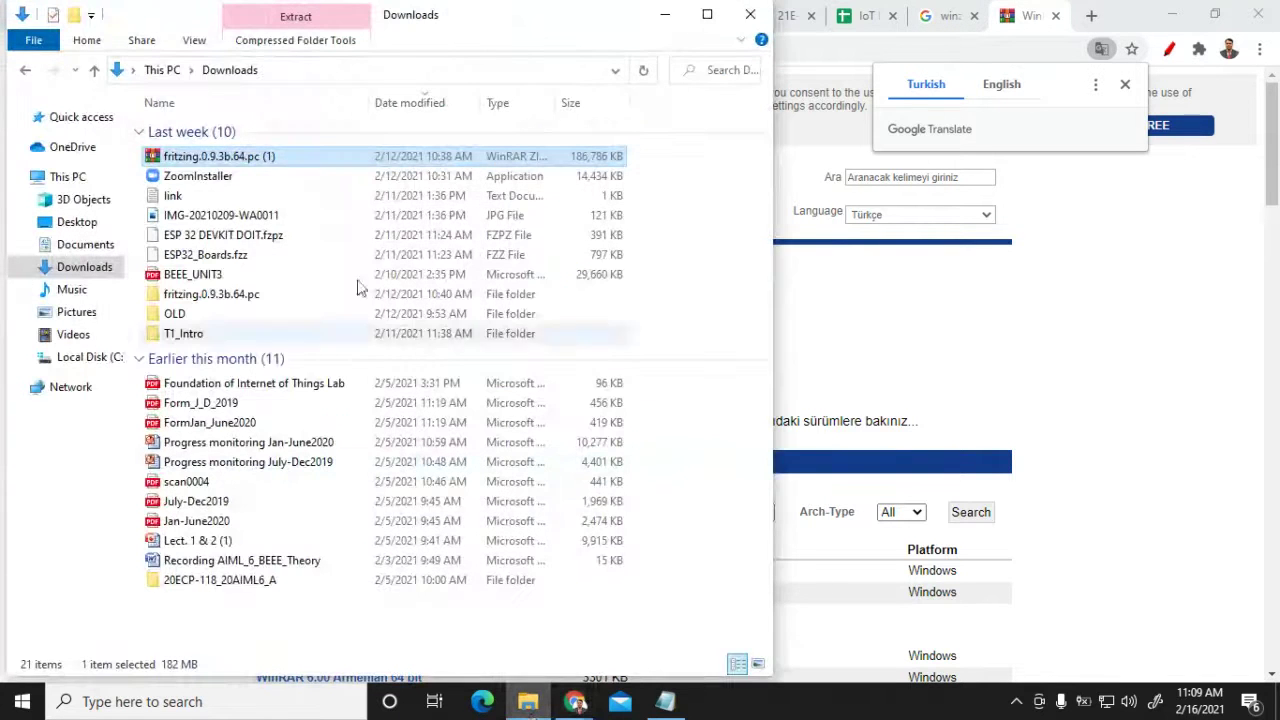
double_click(172, 157)
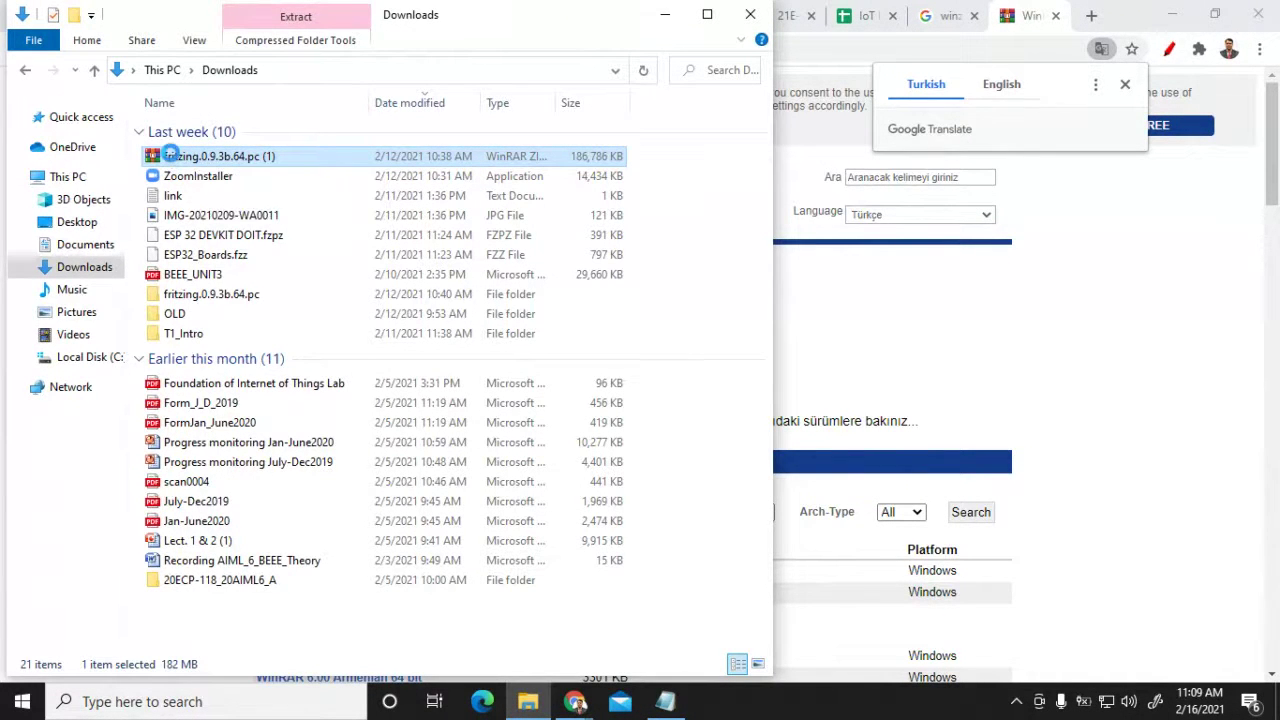
right_click(172, 157)
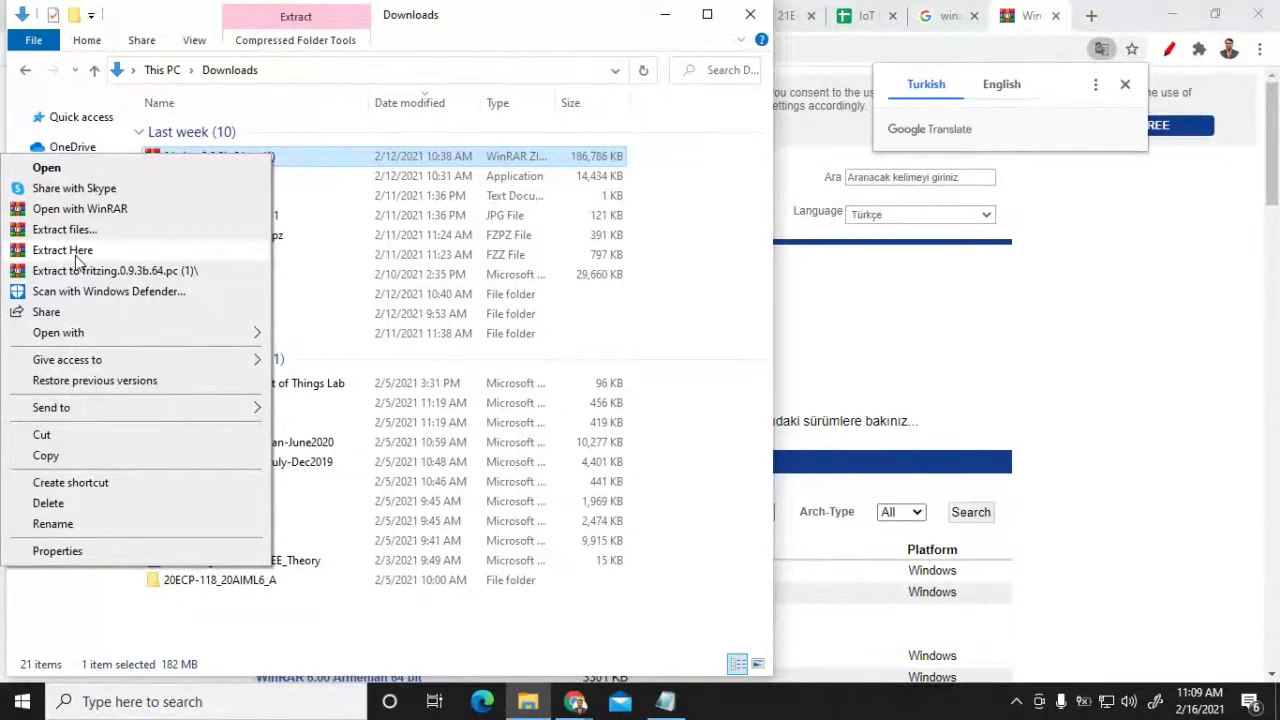
left_click(349, 134)
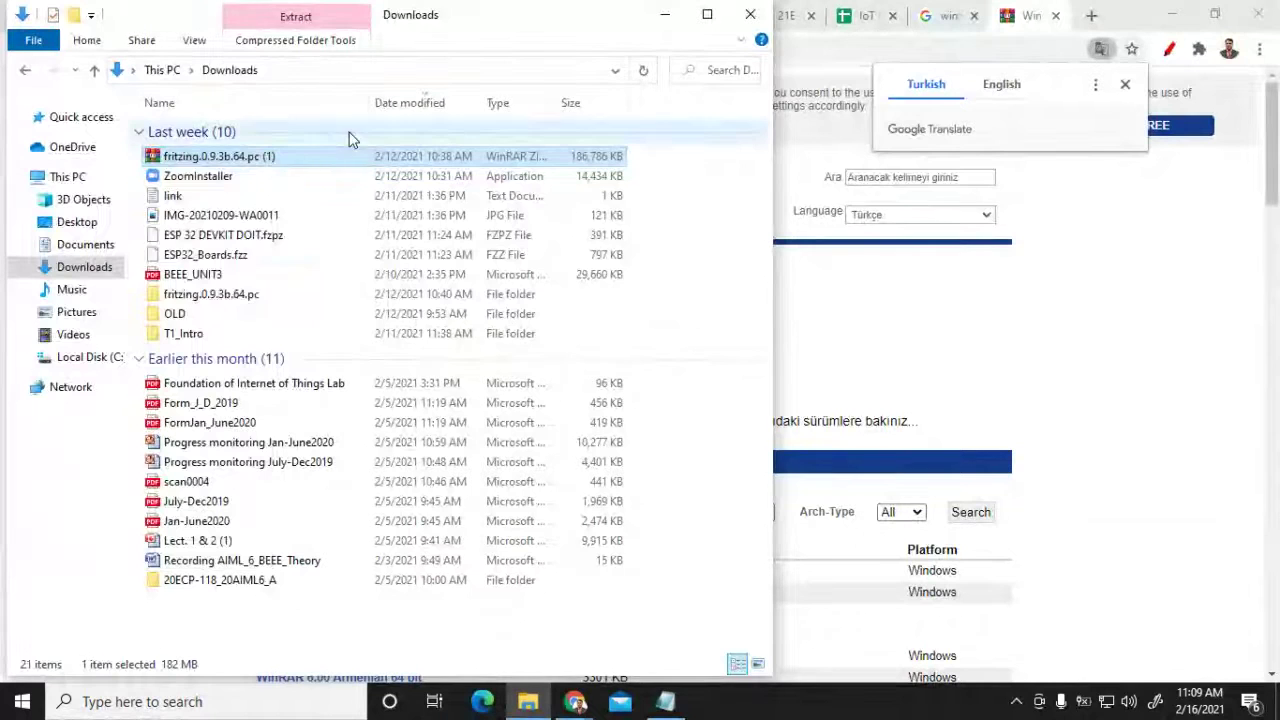
Open the extracted fritzing.0.9.3b.64.pc folder and launch the Fritzing application from it.
left_click(209, 296)
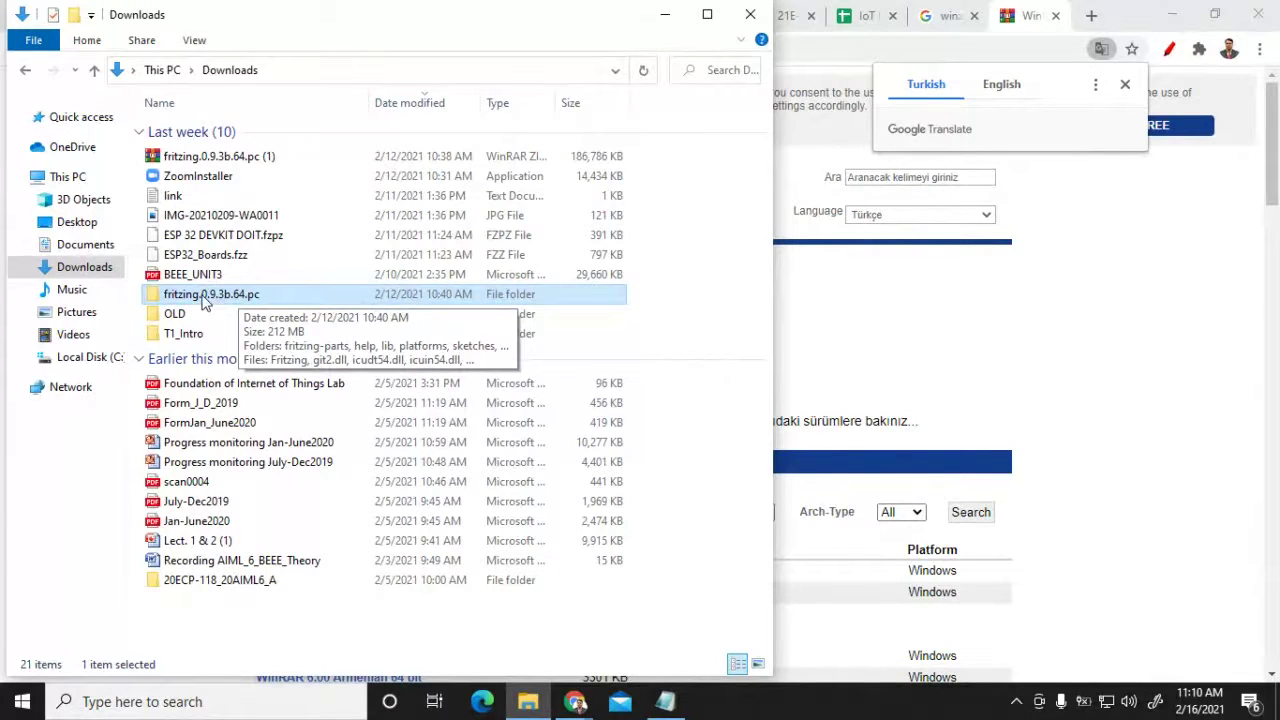
left_click(187, 303)
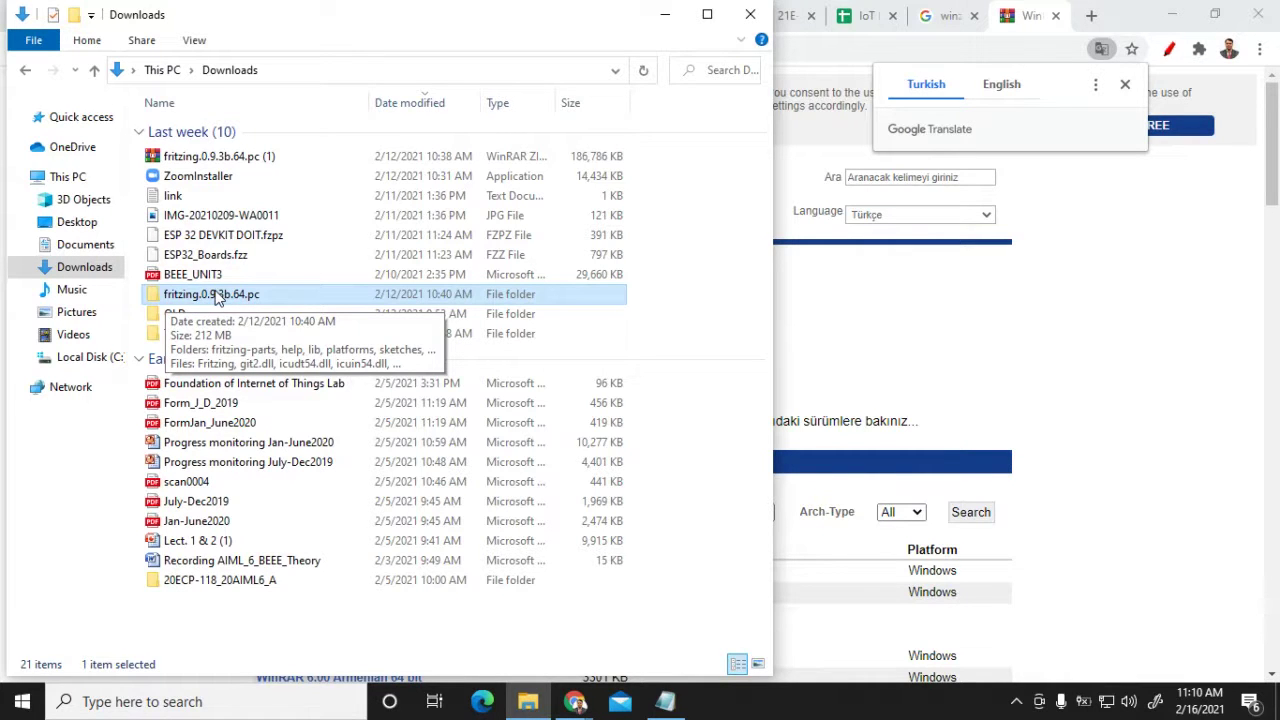
double_click(216, 296)
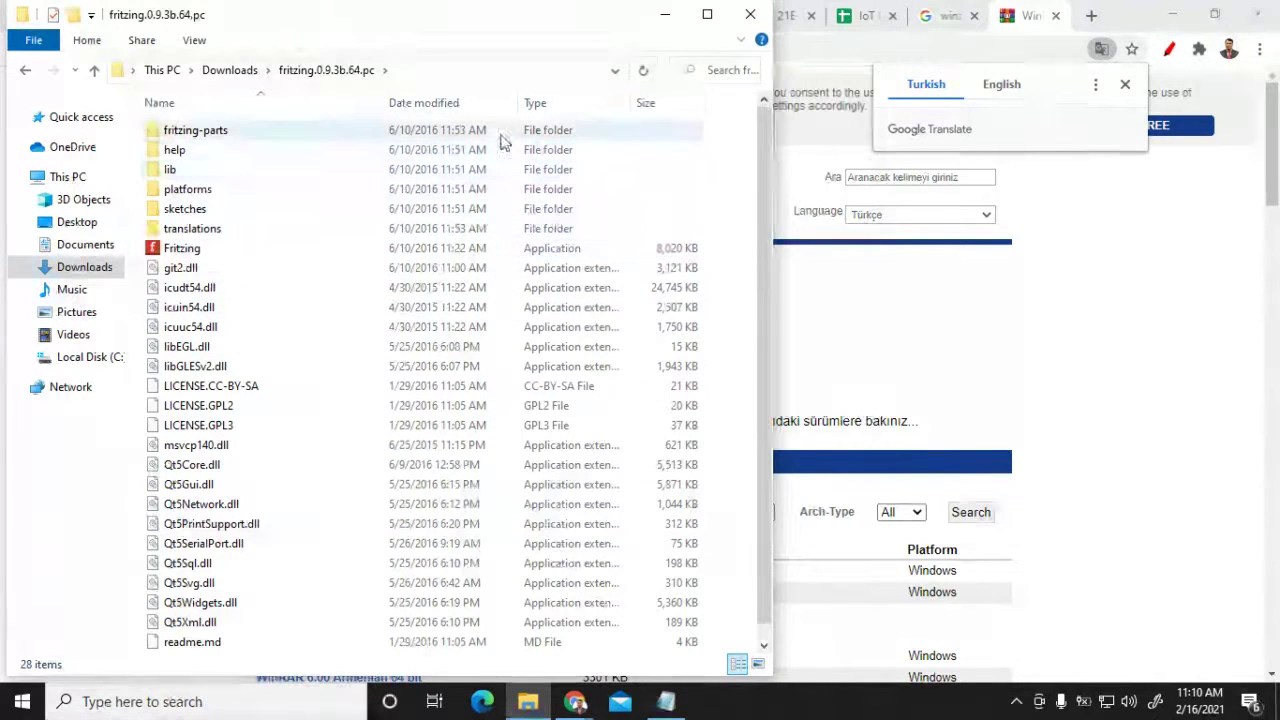
left_click(200, 252)
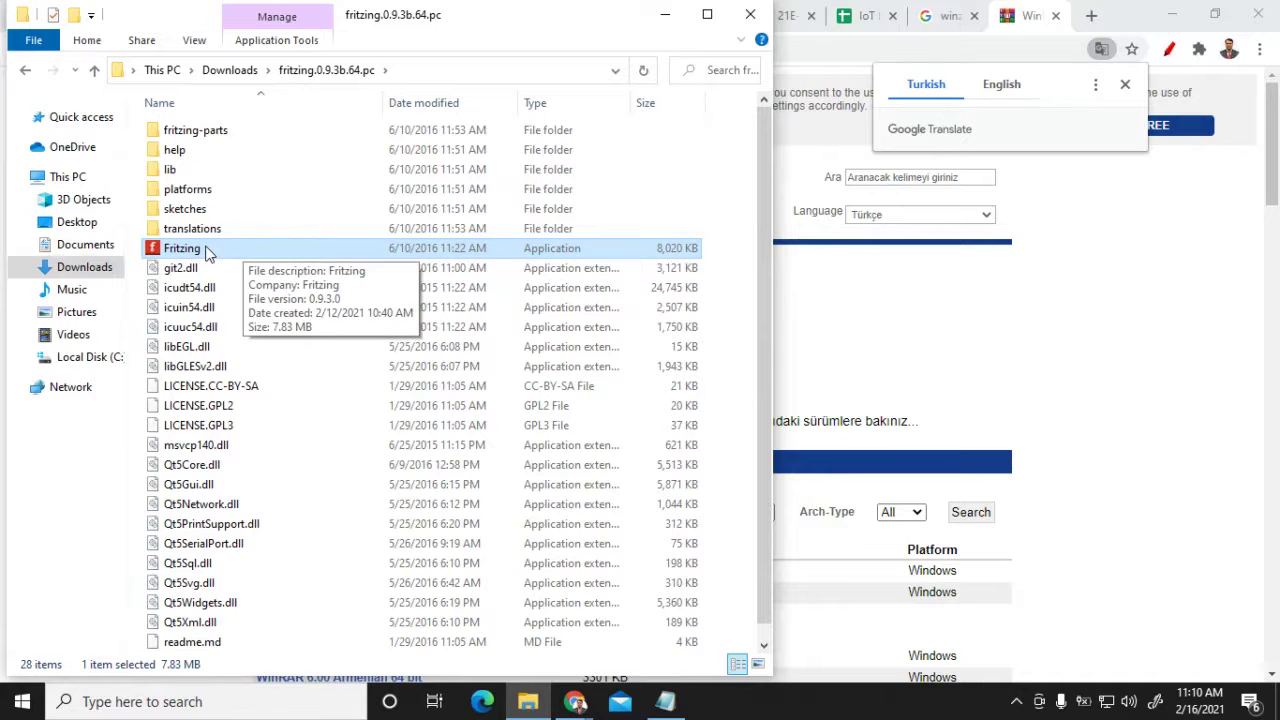
double_click(265, 258)
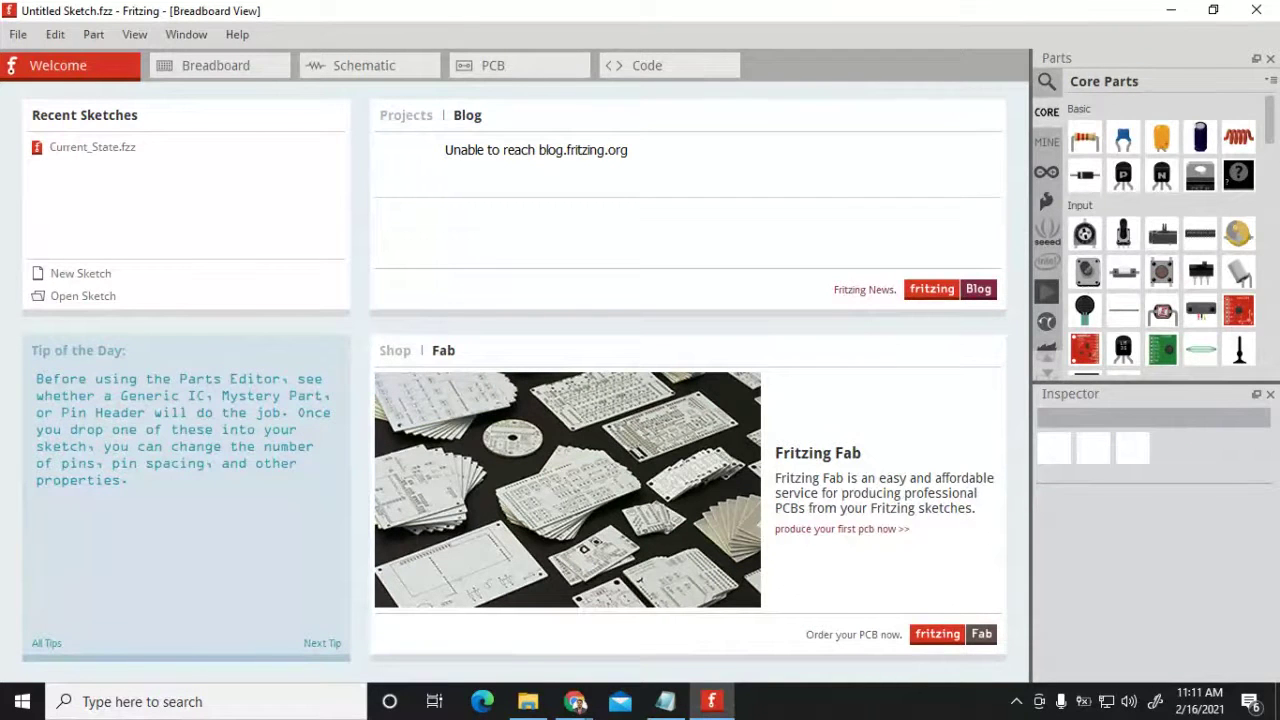
left_click(1271, 81)
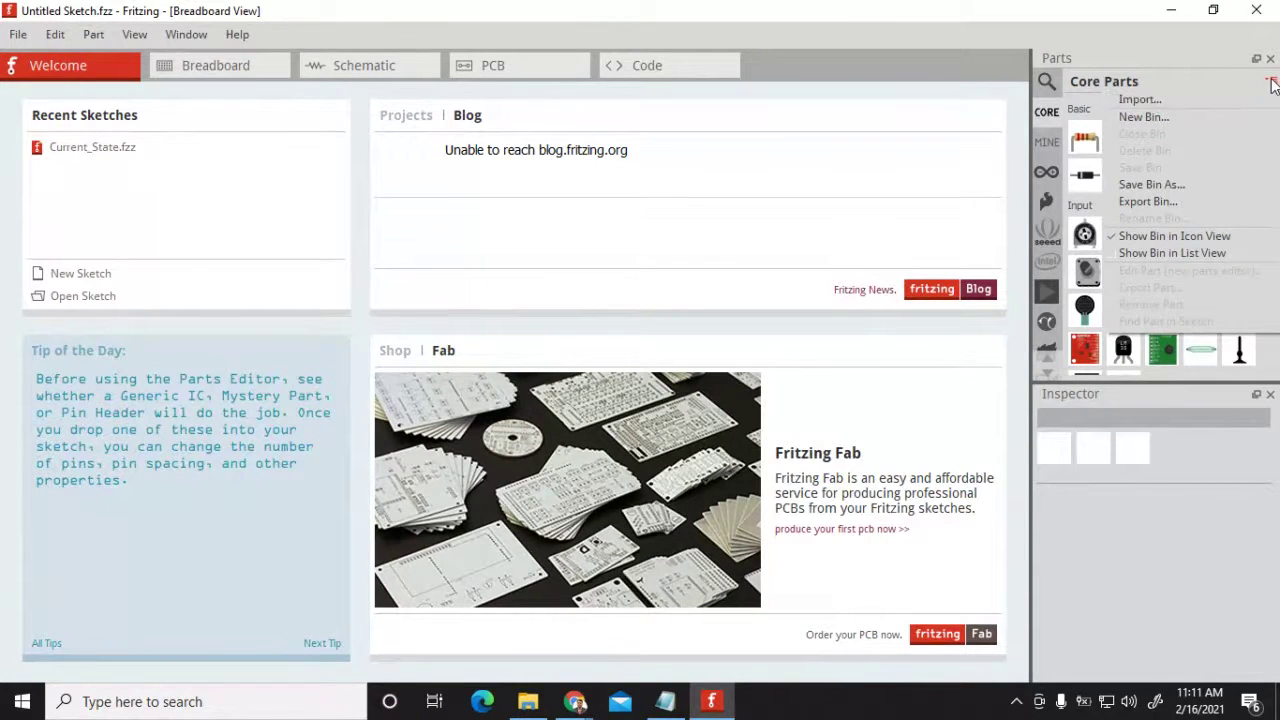
left_click(1243, 100)
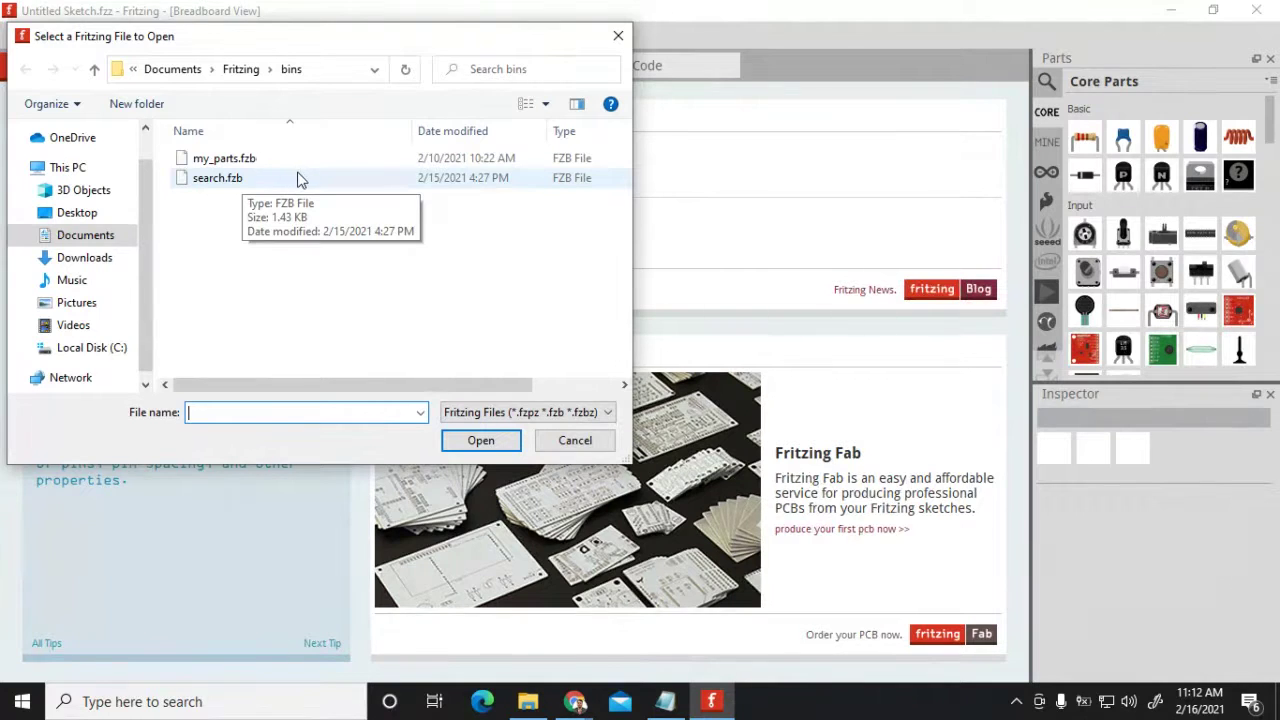
left_click(85, 258)
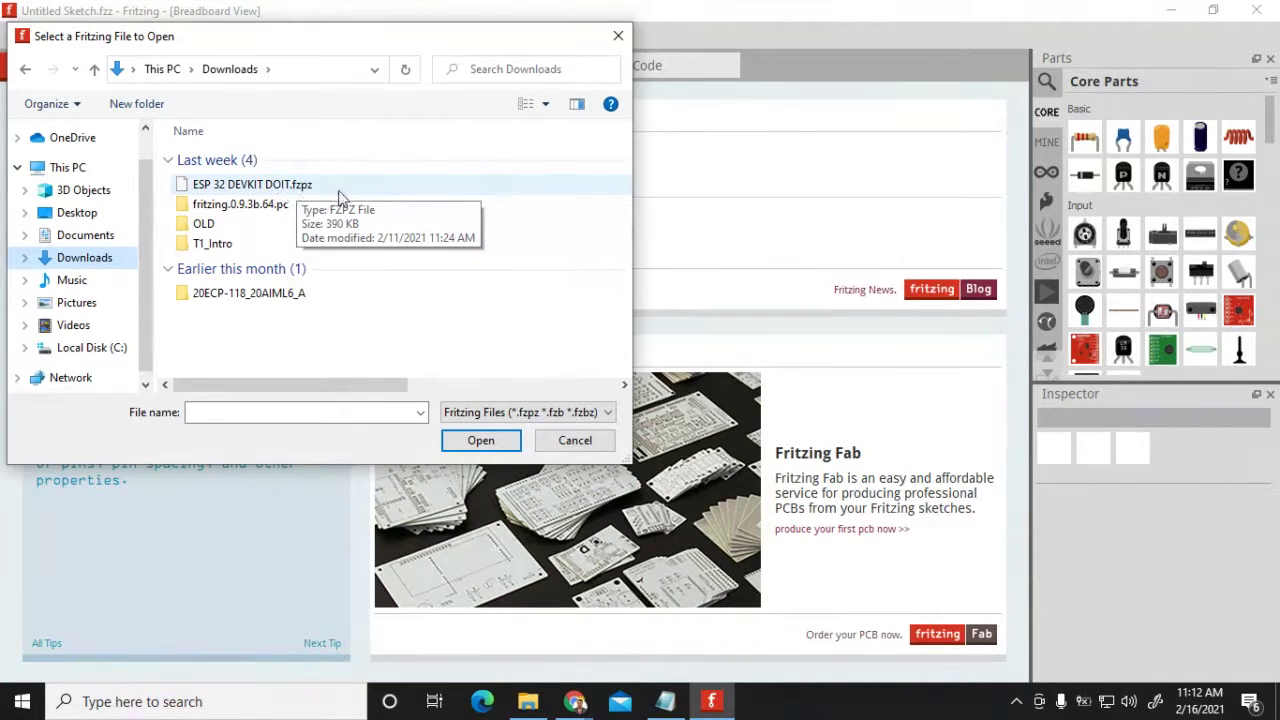
left_click(236, 188)
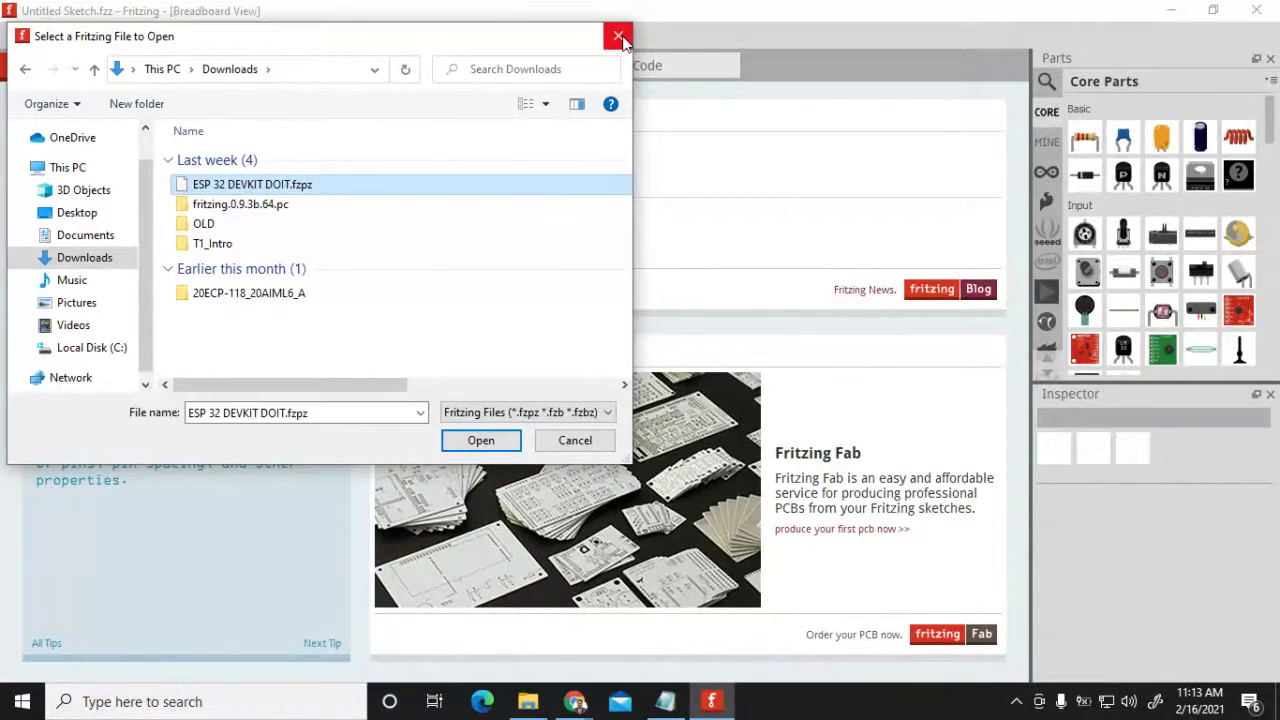
left_click(619, 38)
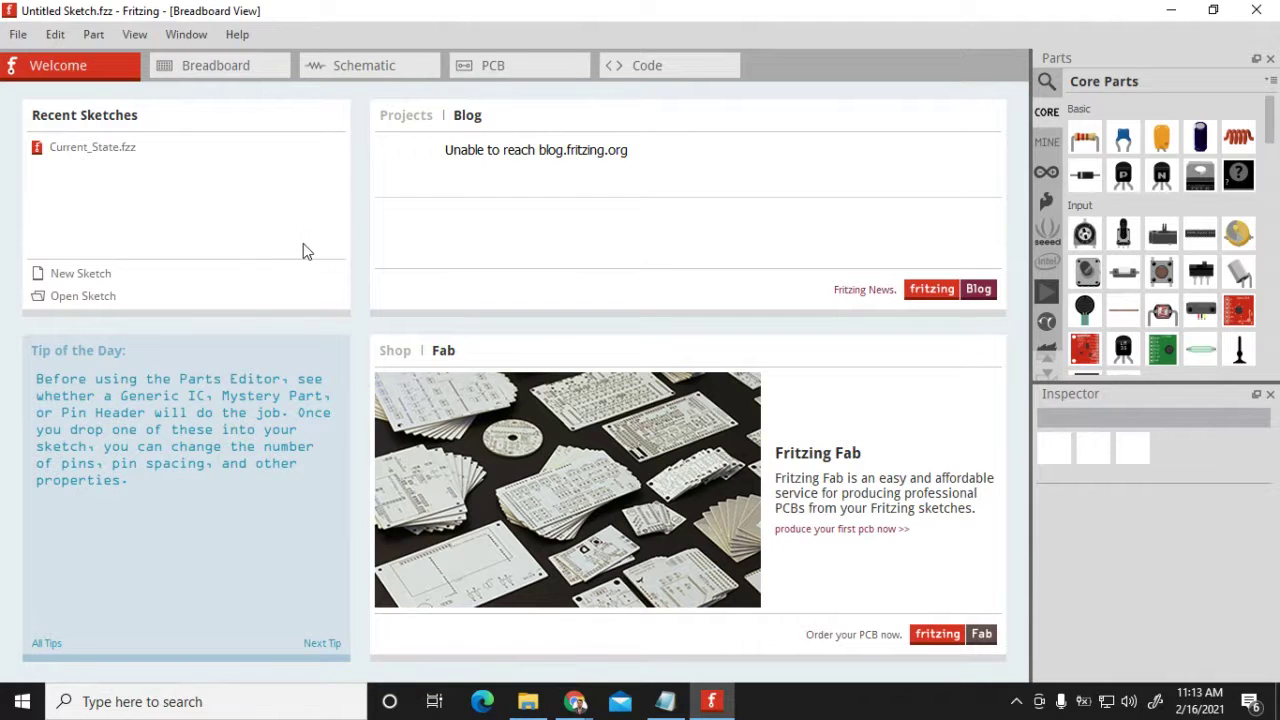
Open the existing sketch Current_State.fzz from the T1_Intro folder in Downloads.
left_click(20, 36)
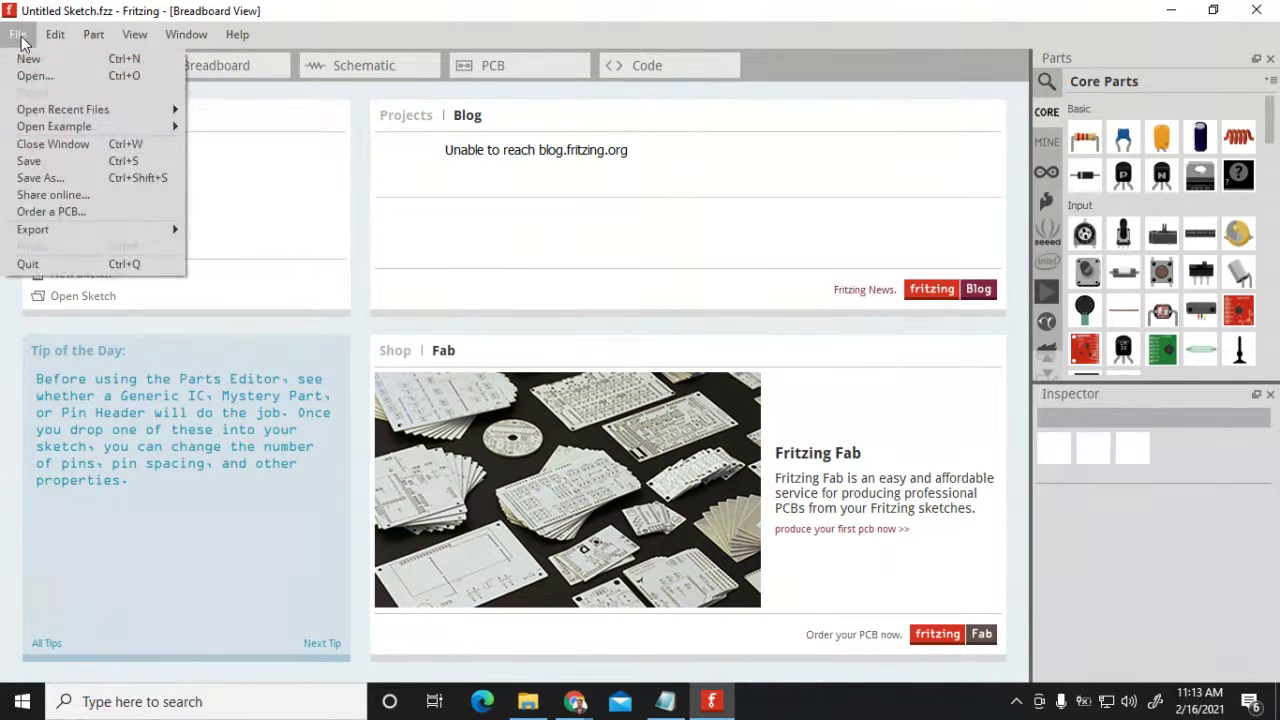
left_click(31, 83)
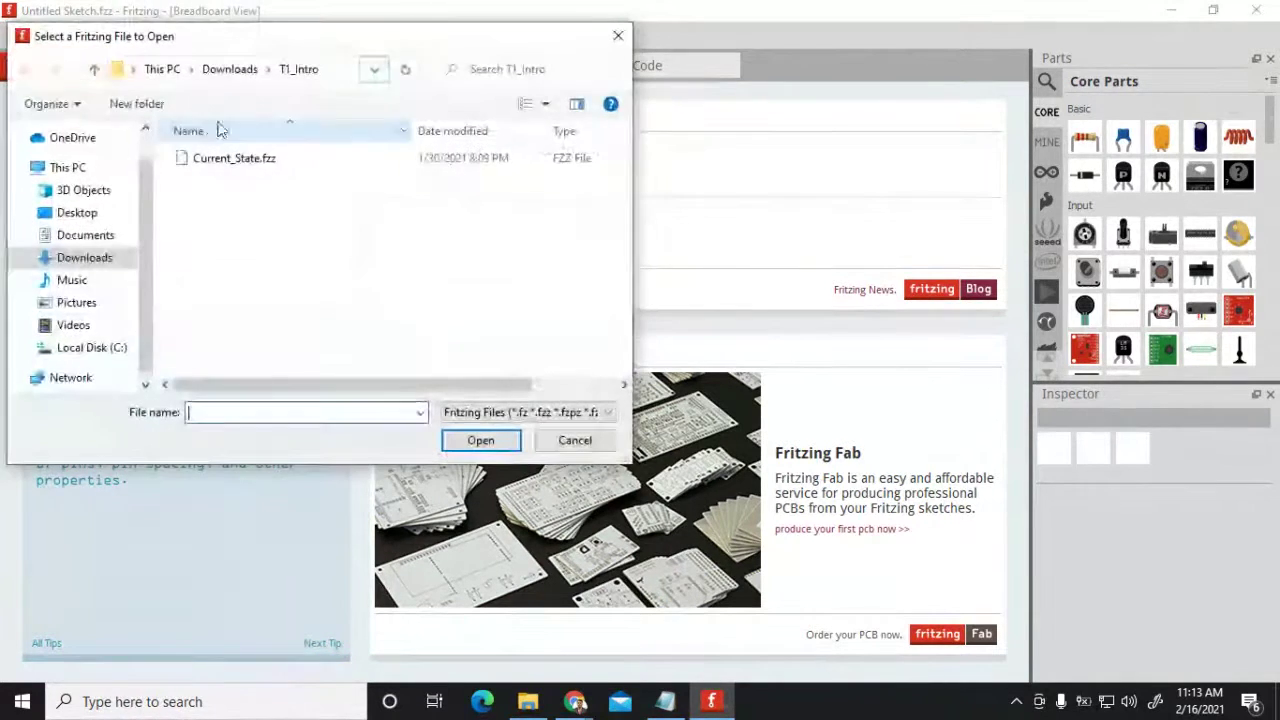
left_click(256, 166)
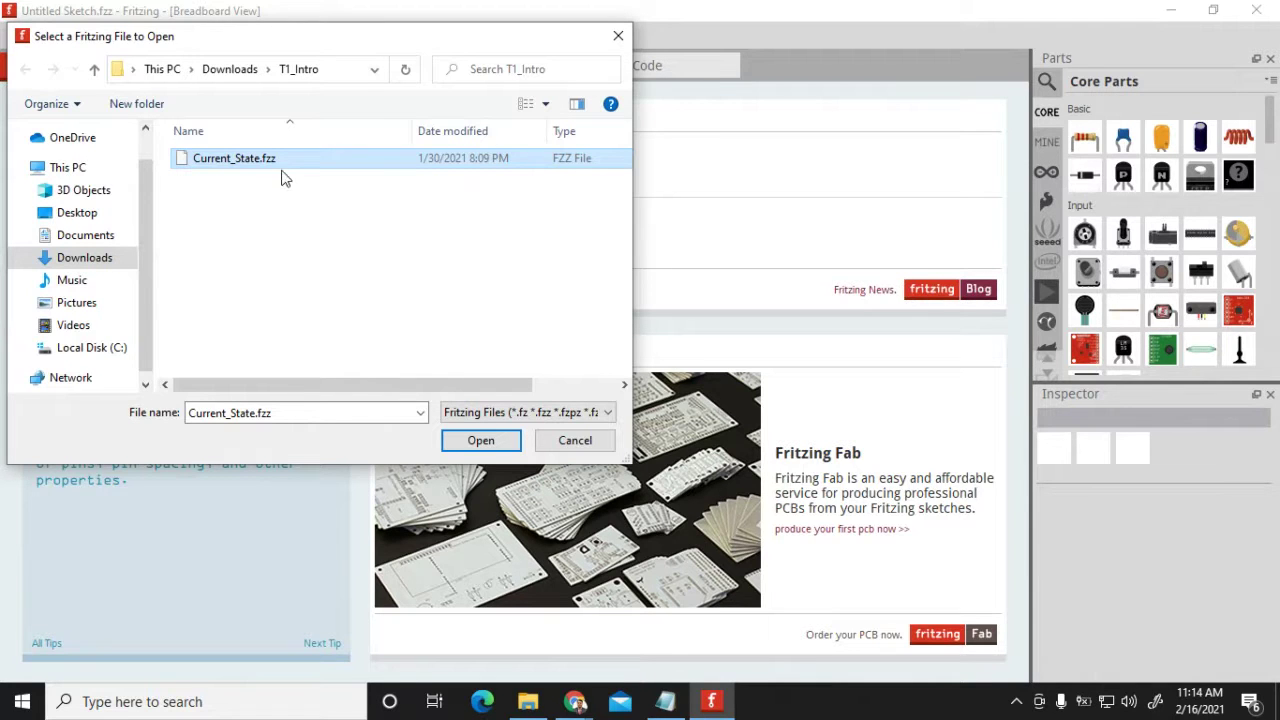
left_click(479, 446)
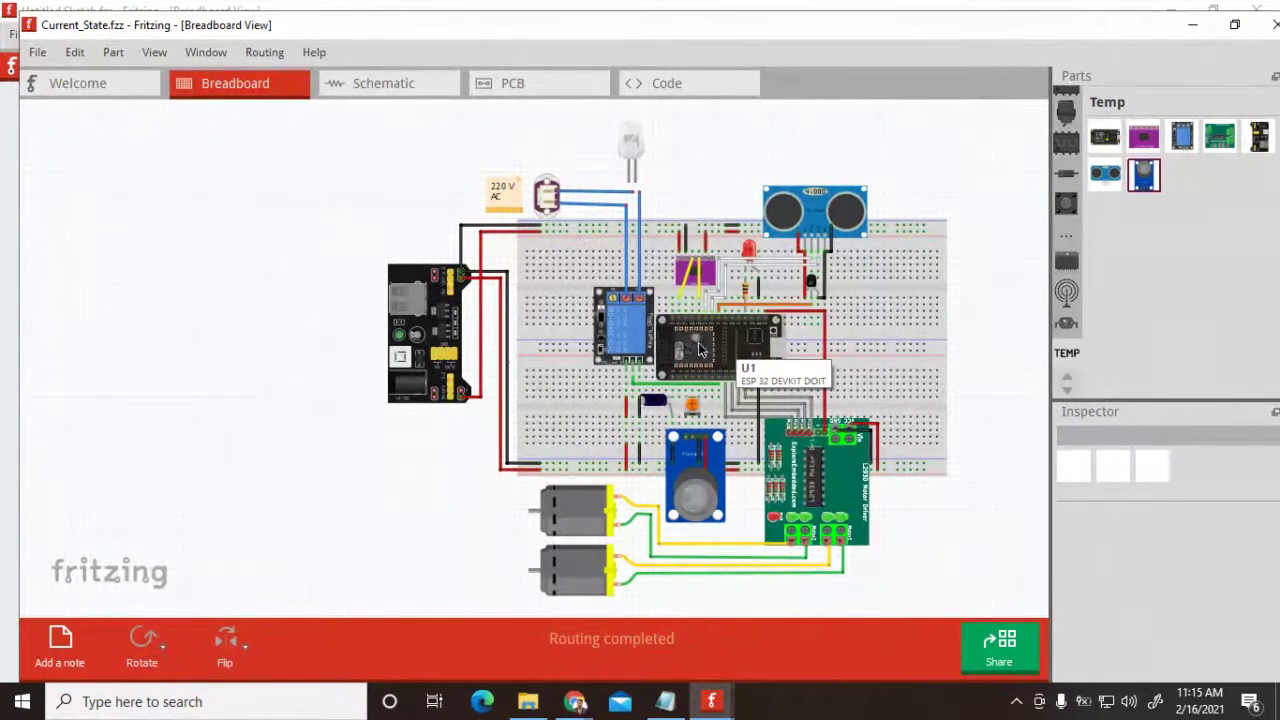
Shift the upper breadboard, together with the mounted ESP32 board, slightly upward to location 0.548, -1.900 in.
scroll(699, 344, "up", 5, "ctrl")
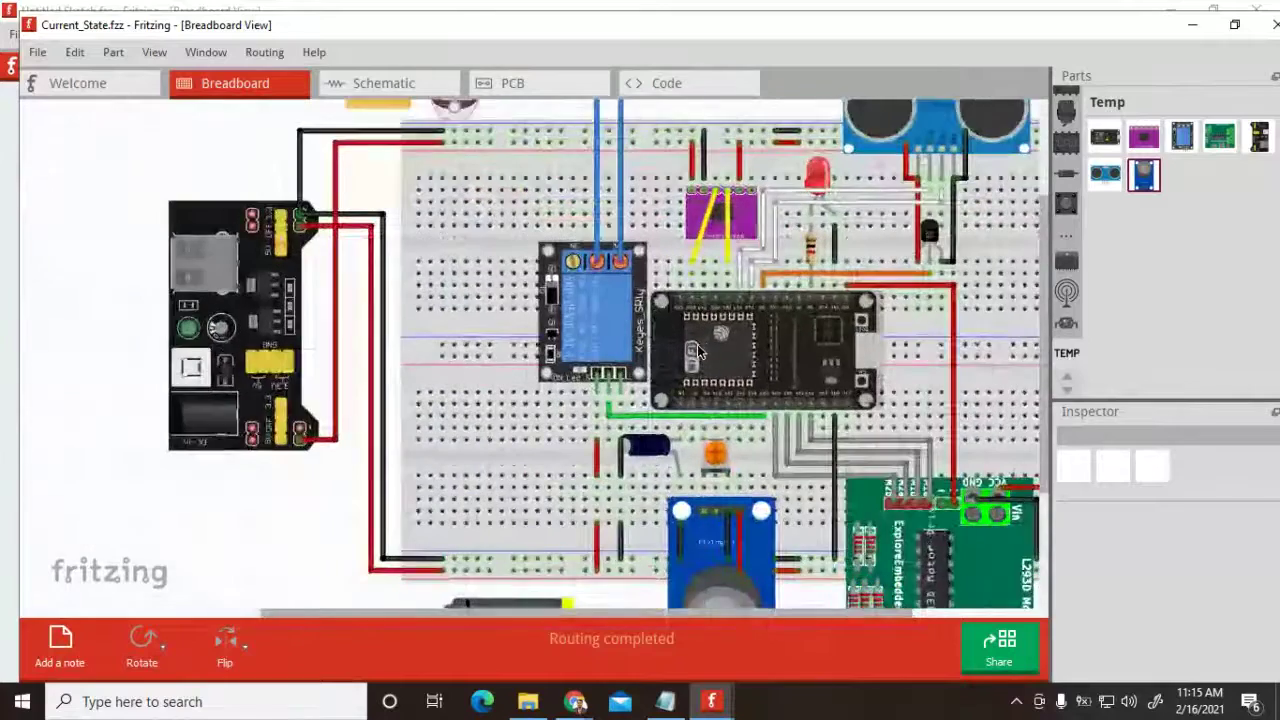
scroll(699, 350, "up", 4, "ctrl")
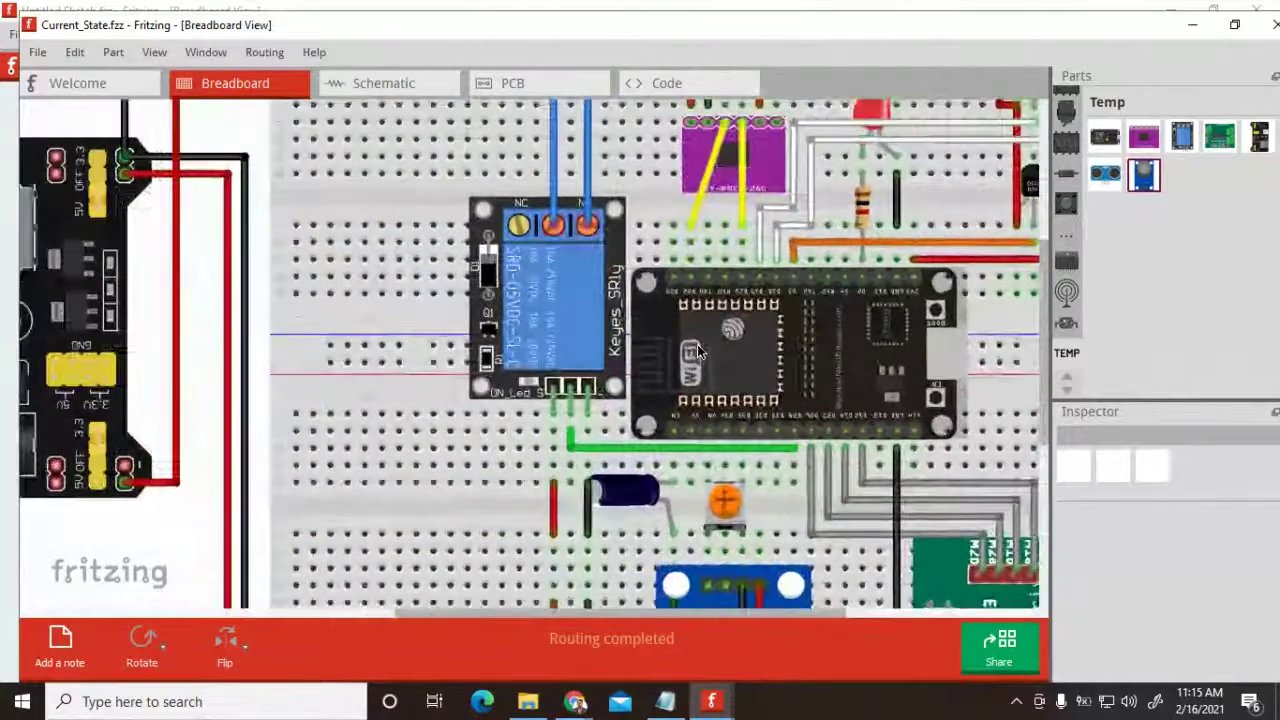
scroll(757, 390, "up", 2, "ctrl")
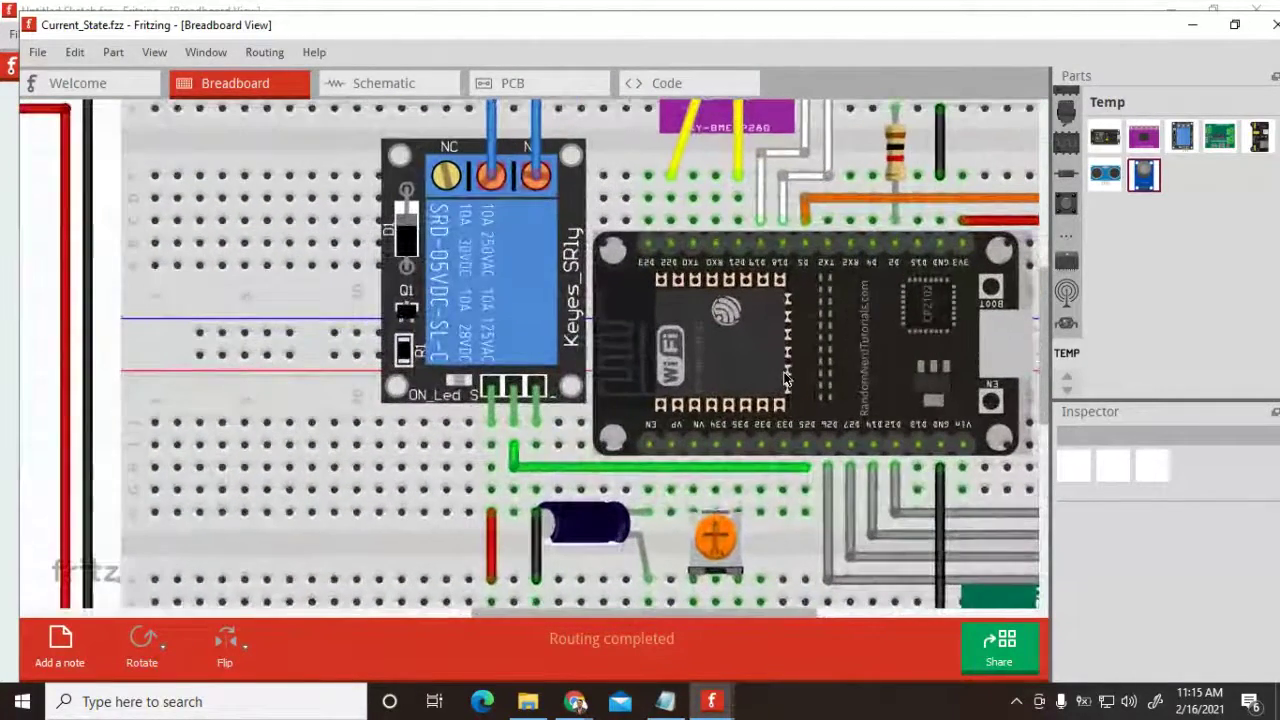
scroll(889, 360, "up", 1, "ctrl")
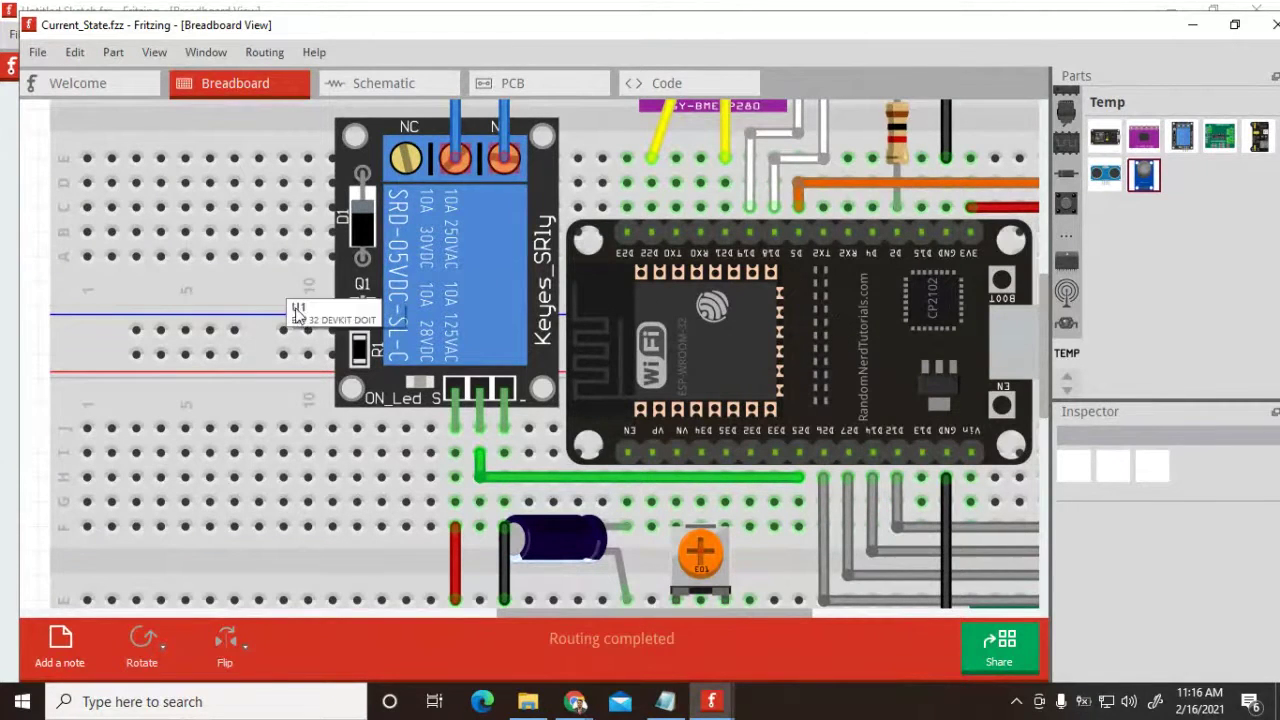
mouse_move(264, 287)
left_mouse_down()
mouse_move(196, 280)
mouse_move(283, 277)
mouse_move(267, 269)
left_mouse_up()
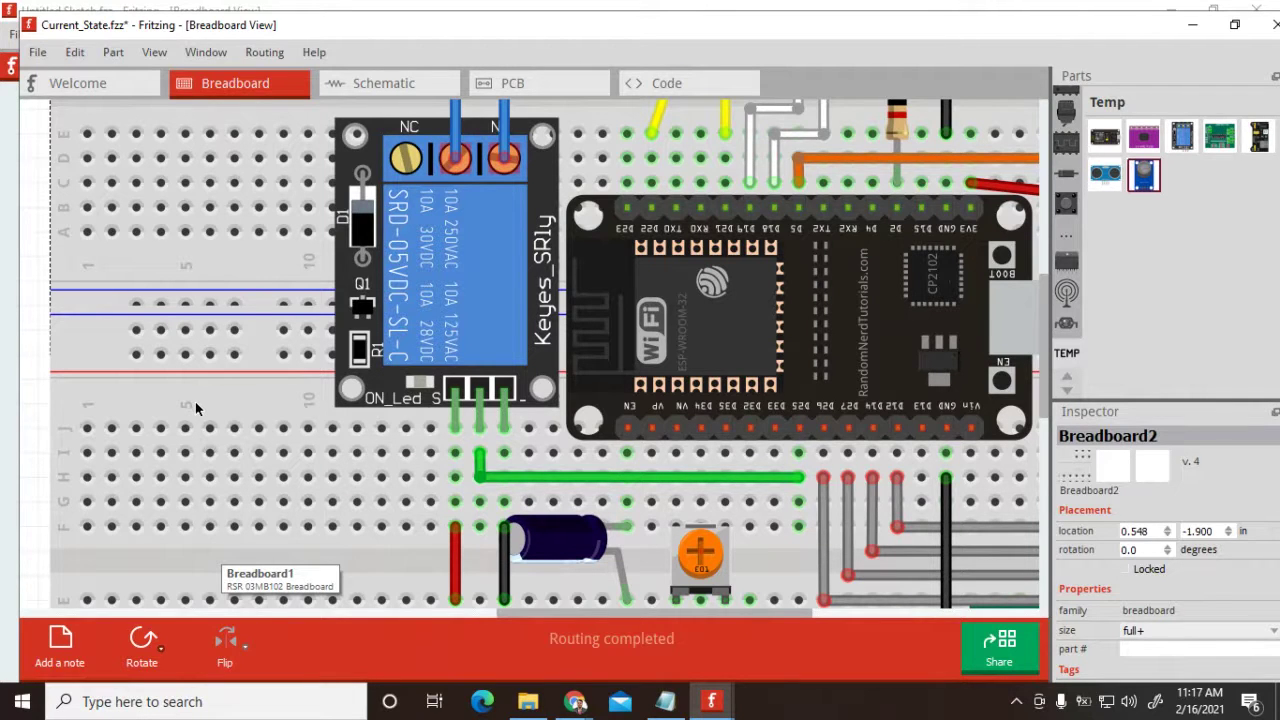
Examine the circuit wiring from the relay and ESP32 area out to the power supply, sensors, motor driver and motors.
scroll(170, 369, "down", 1)
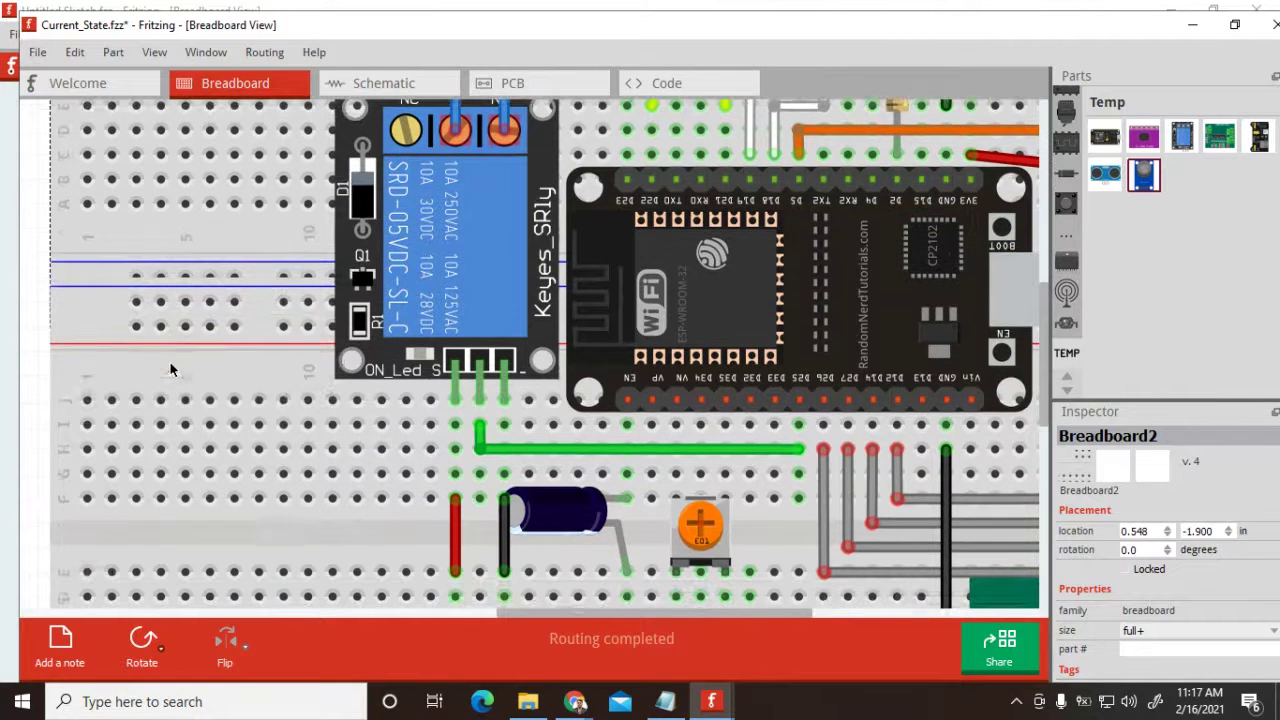
scroll(169, 364, "down", 1)
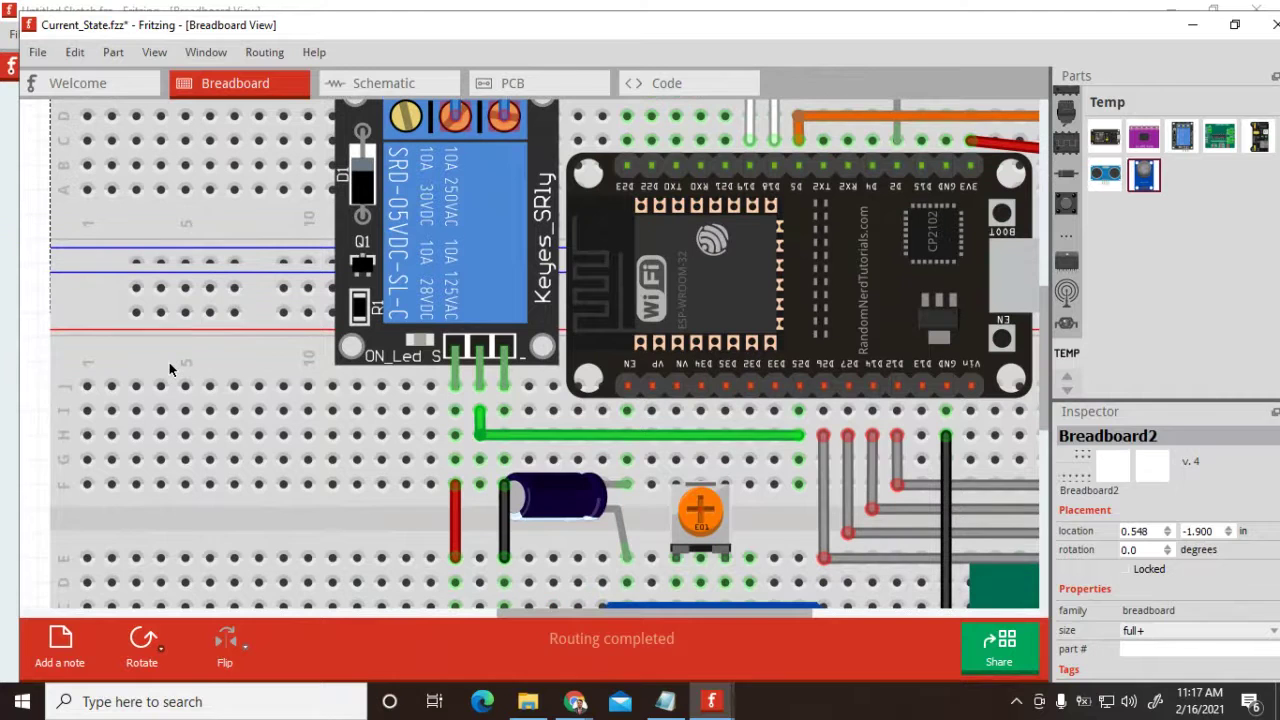
scroll(169, 363, "down", 2)
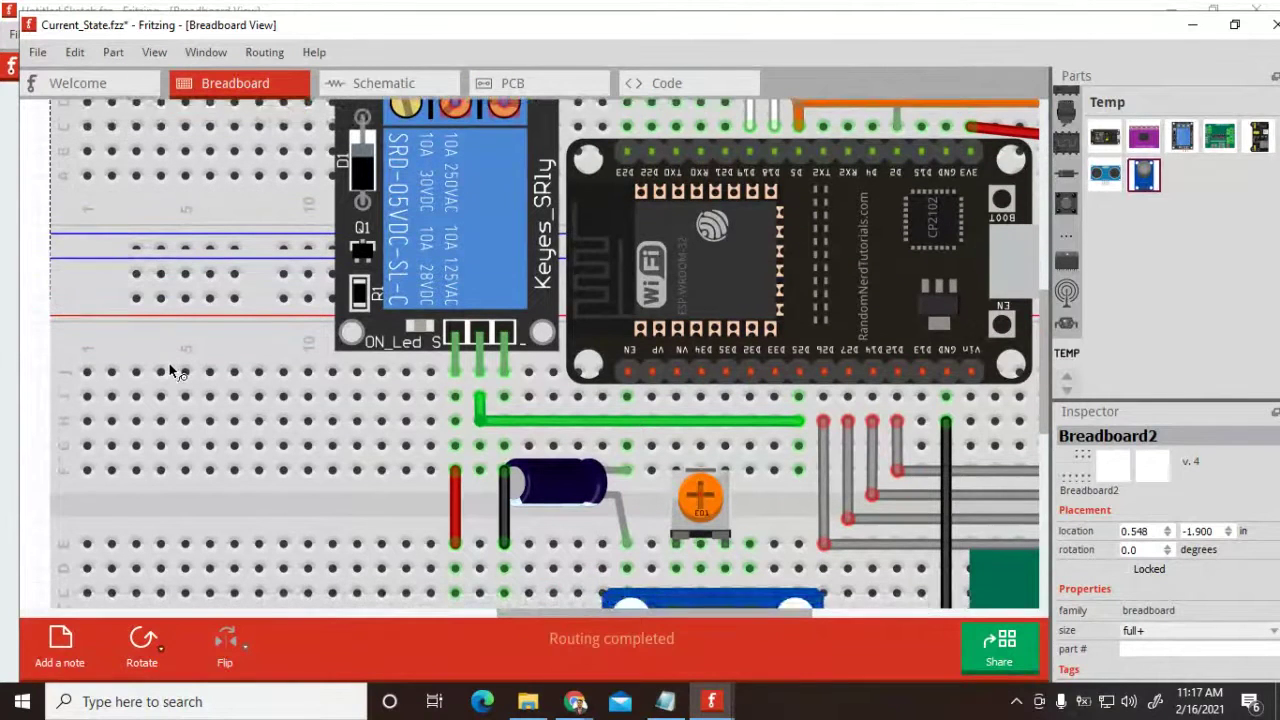
scroll(170, 372, "down", 3)
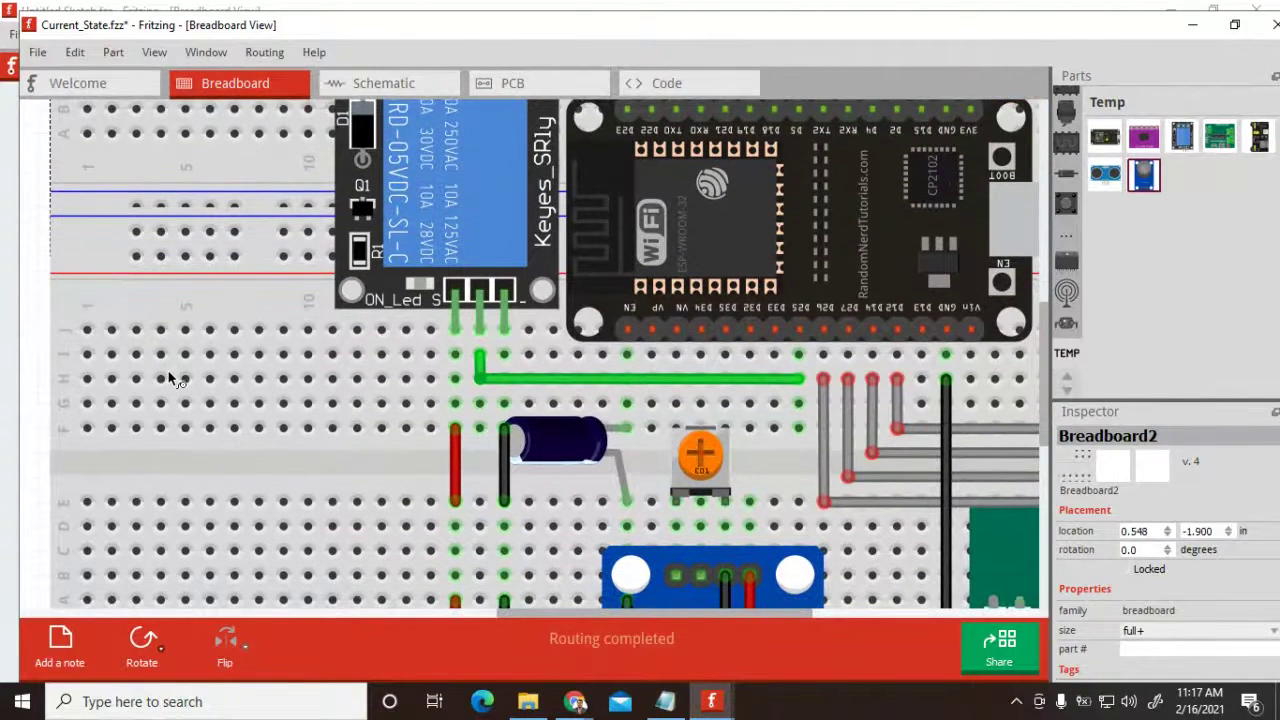
scroll(169, 377, "down", 1)
scroll(168, 380, "up", 6)
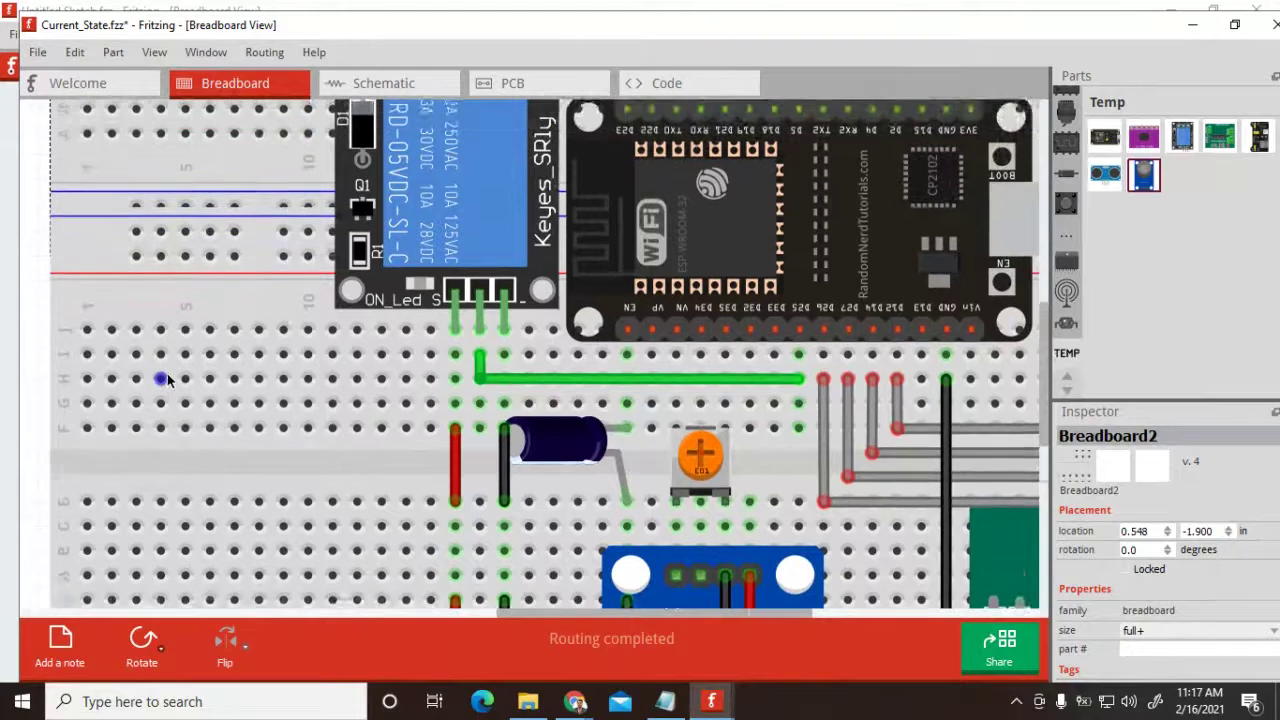
scroll(167, 375, "down", 4, "ctrl")
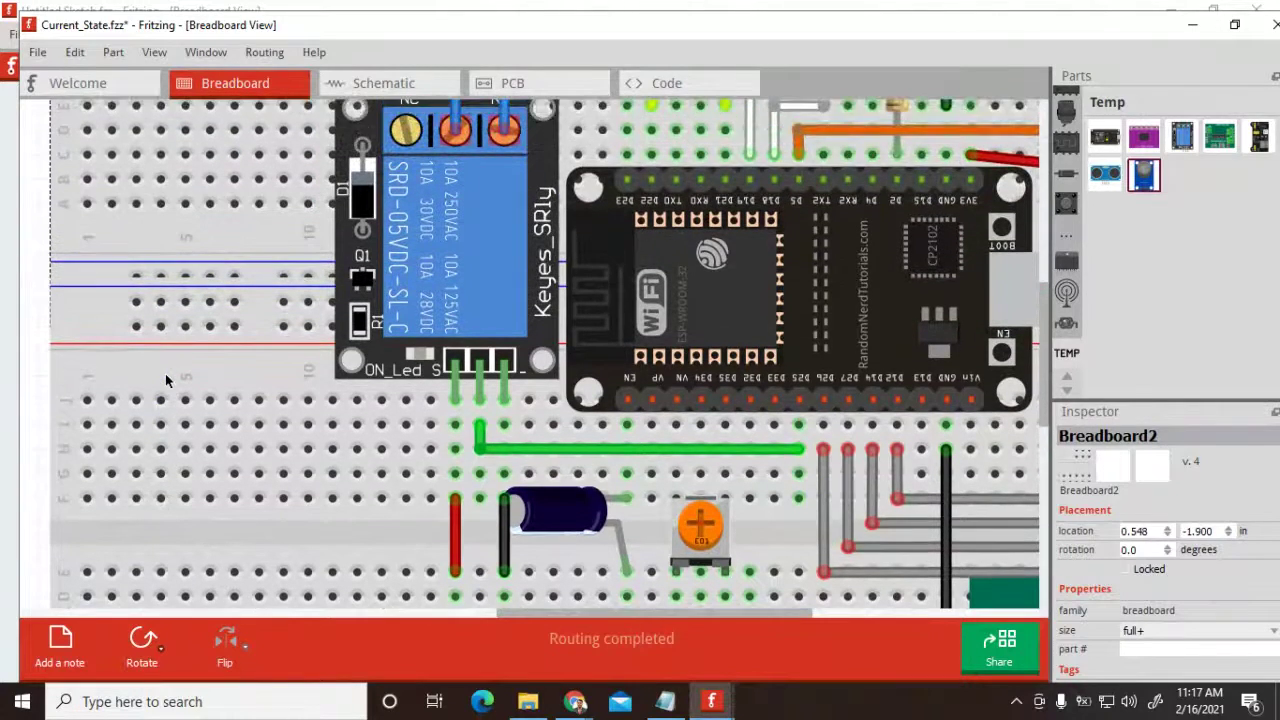
scroll(165, 373, "down", 3, "ctrl")
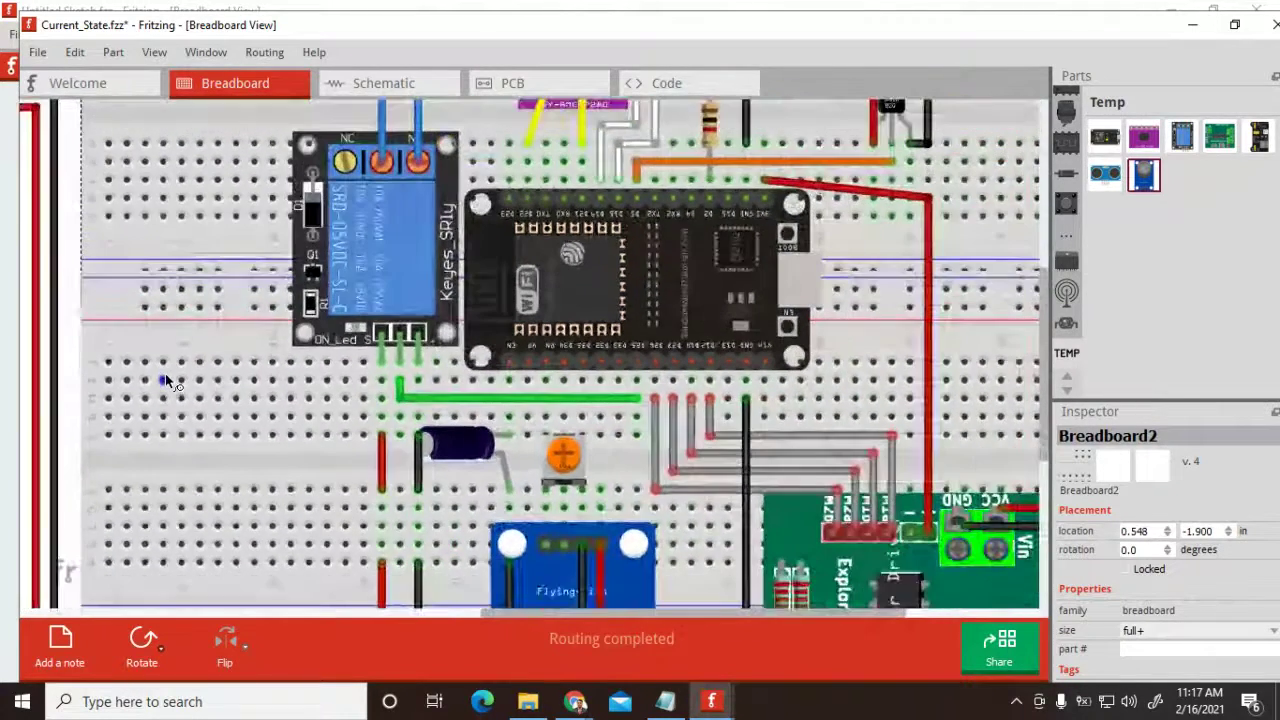
scroll(165, 375, "down", 1, "ctrl")
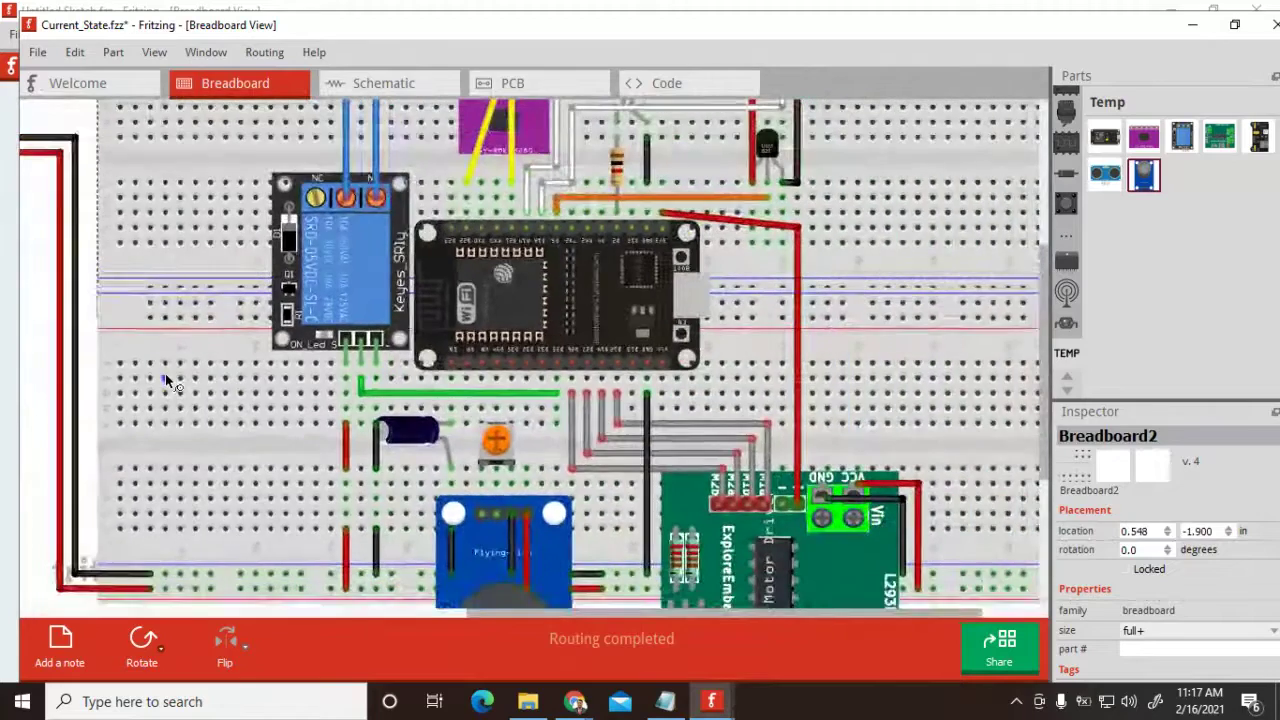
scroll(165, 375, "down", 1, "ctrl")
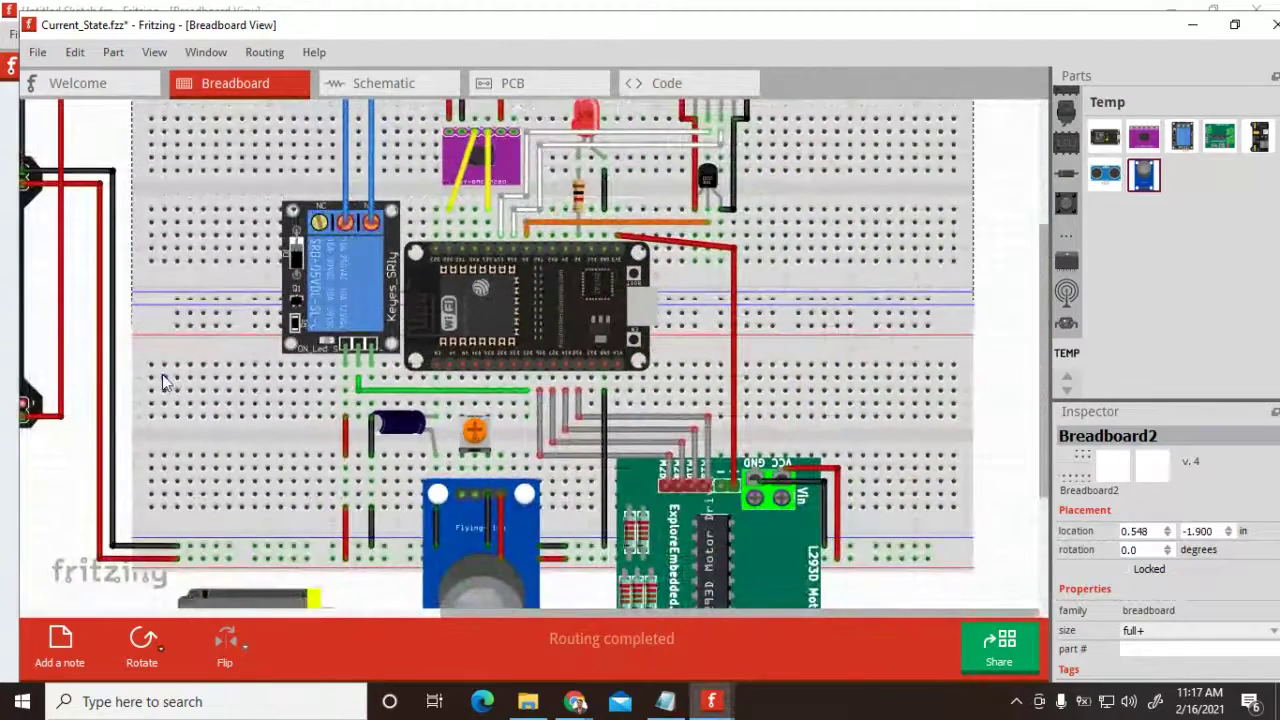
scroll(165, 381, "down", 2, "ctrl")
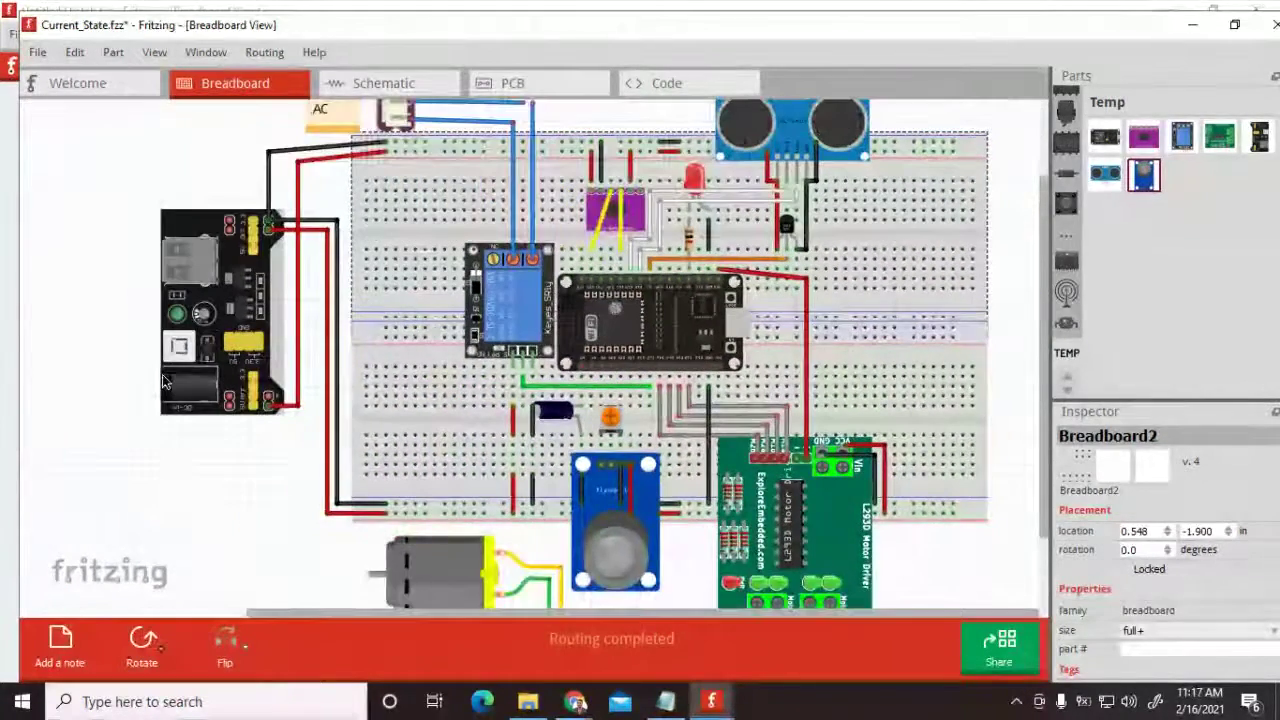
scroll(163, 380, "down", 1, "ctrl")
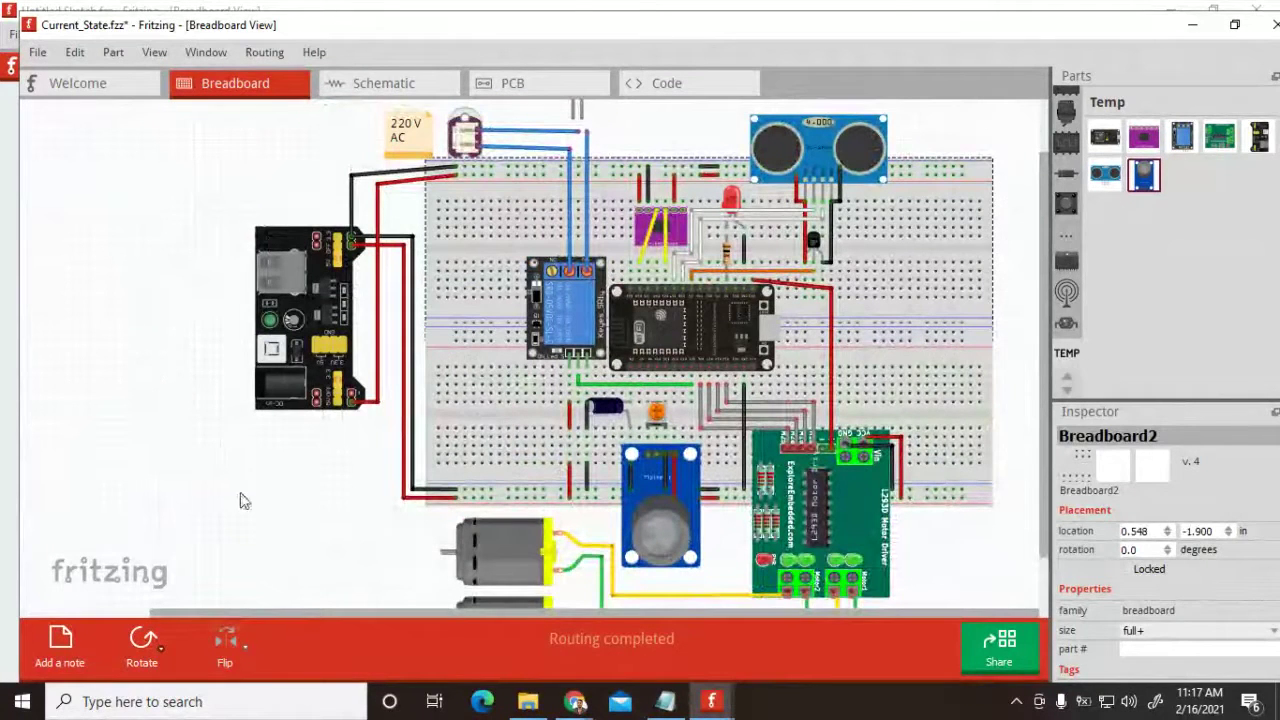
left_click_drag(299, 510, 205, 510)
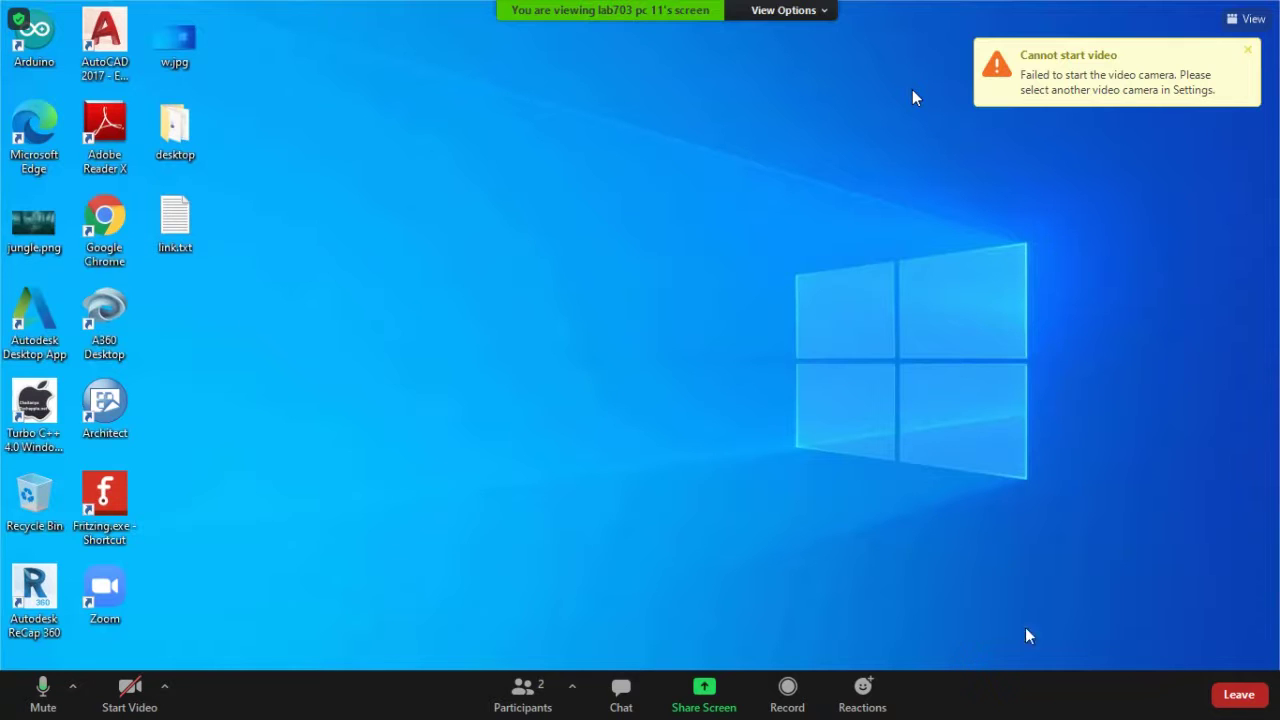
Exit full screen, maximize the Zoom meeting window and turn on the camera video.
left_click(1246, 19)
key("Escape")
key("Escape")
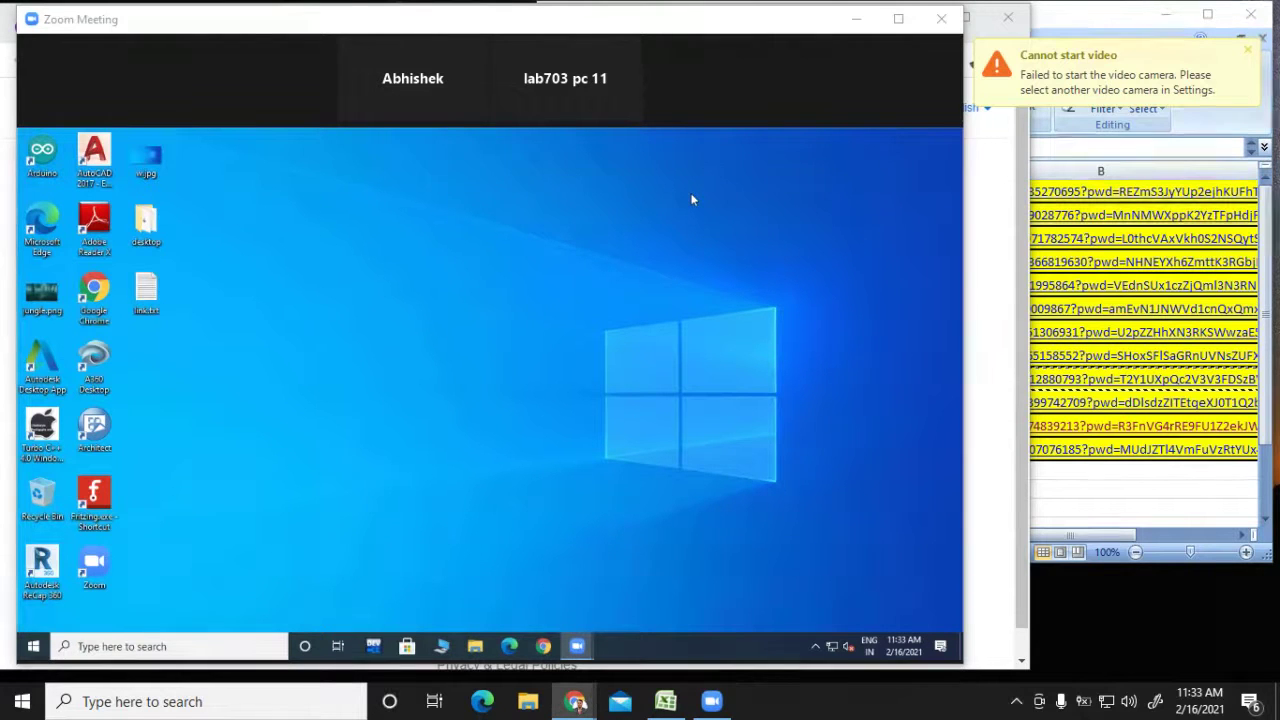
left_click(898, 18)
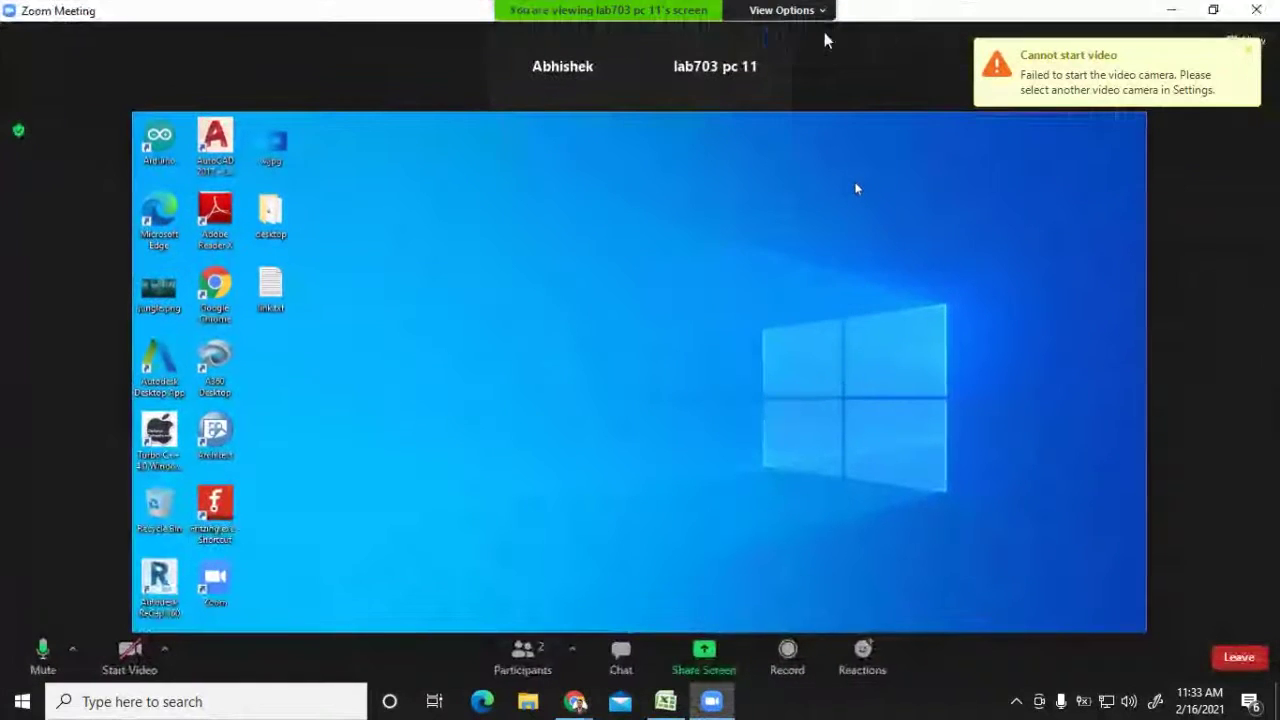
left_click(120, 652)
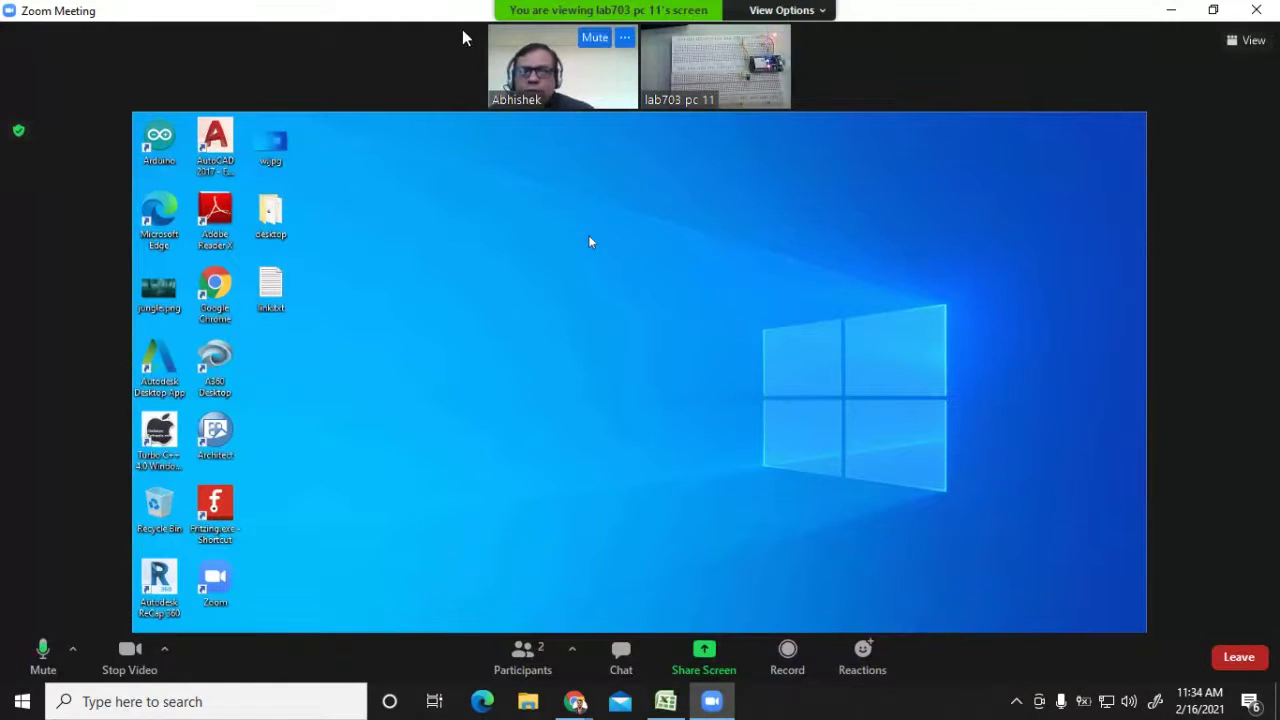
Enlarge the lab703 pc 11 camera feed of the breadboard in the main view and try to request remote control.
double_click(726, 70)
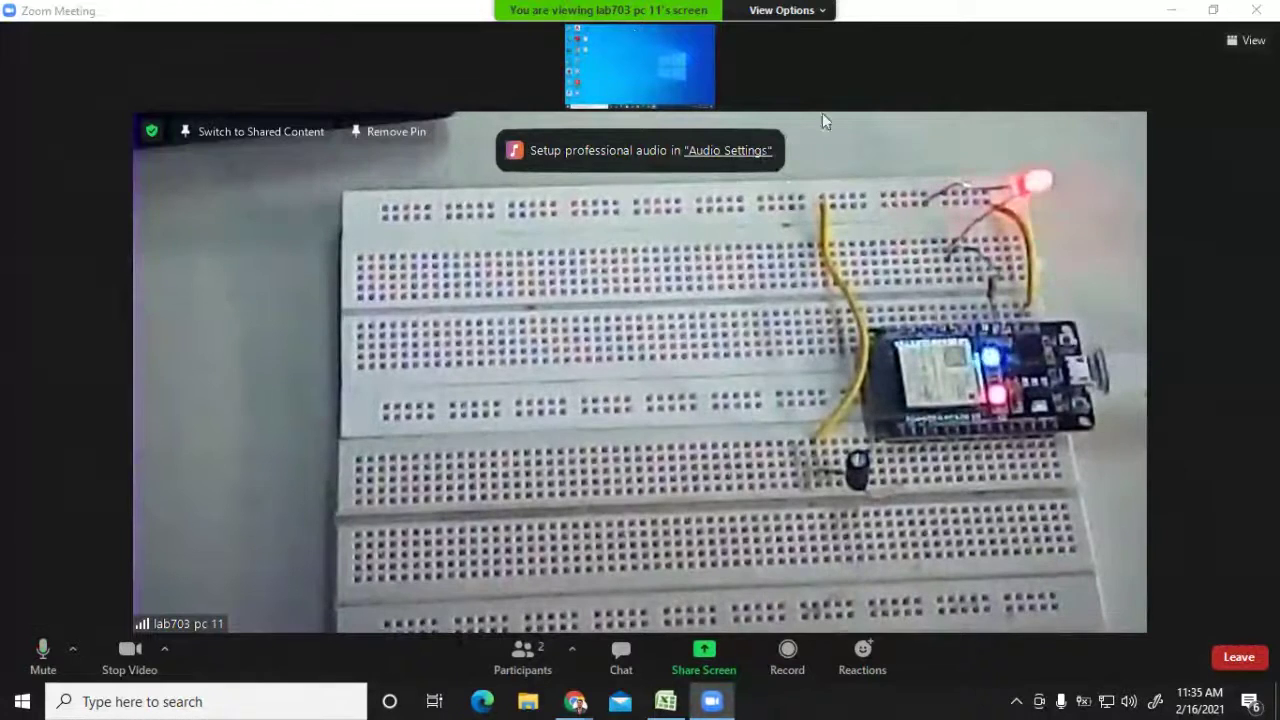
left_click(798, 12)
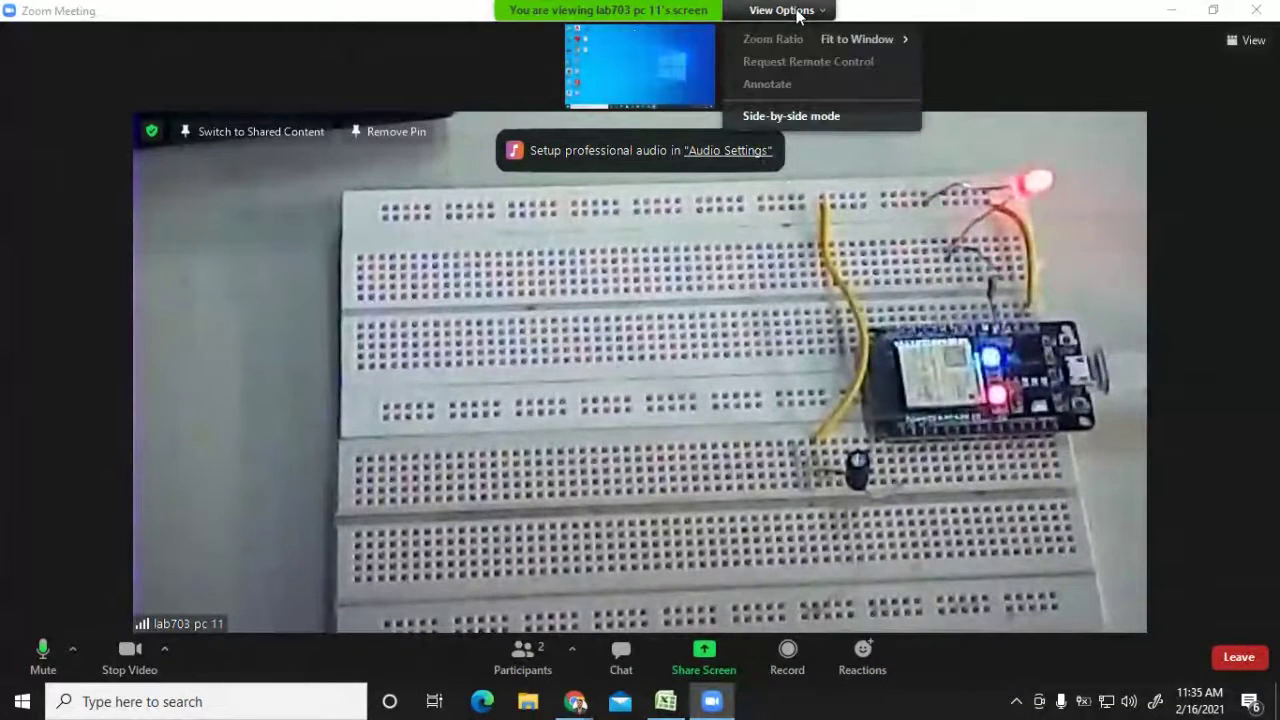
left_click(781, 63)
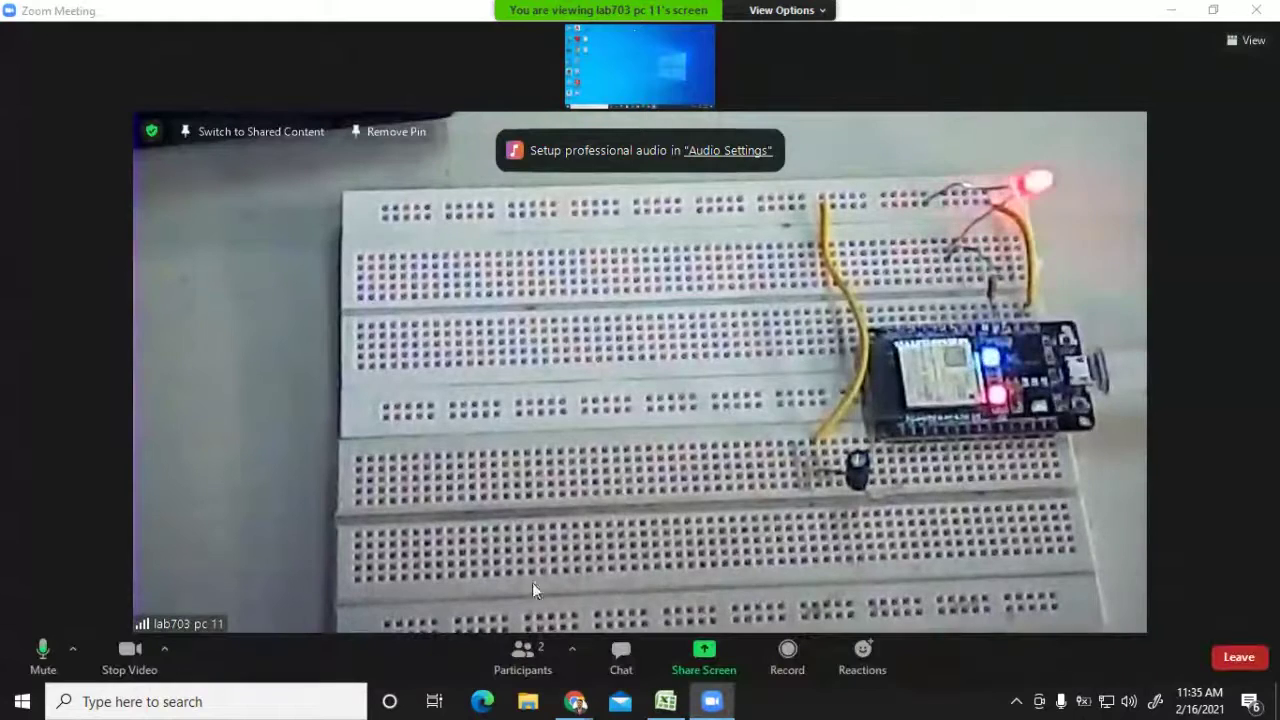
Swap the shared desktop back into the main full-screen view, leaving the breadboard camera feed in the floating thumbnail.
left_click(621, 53)
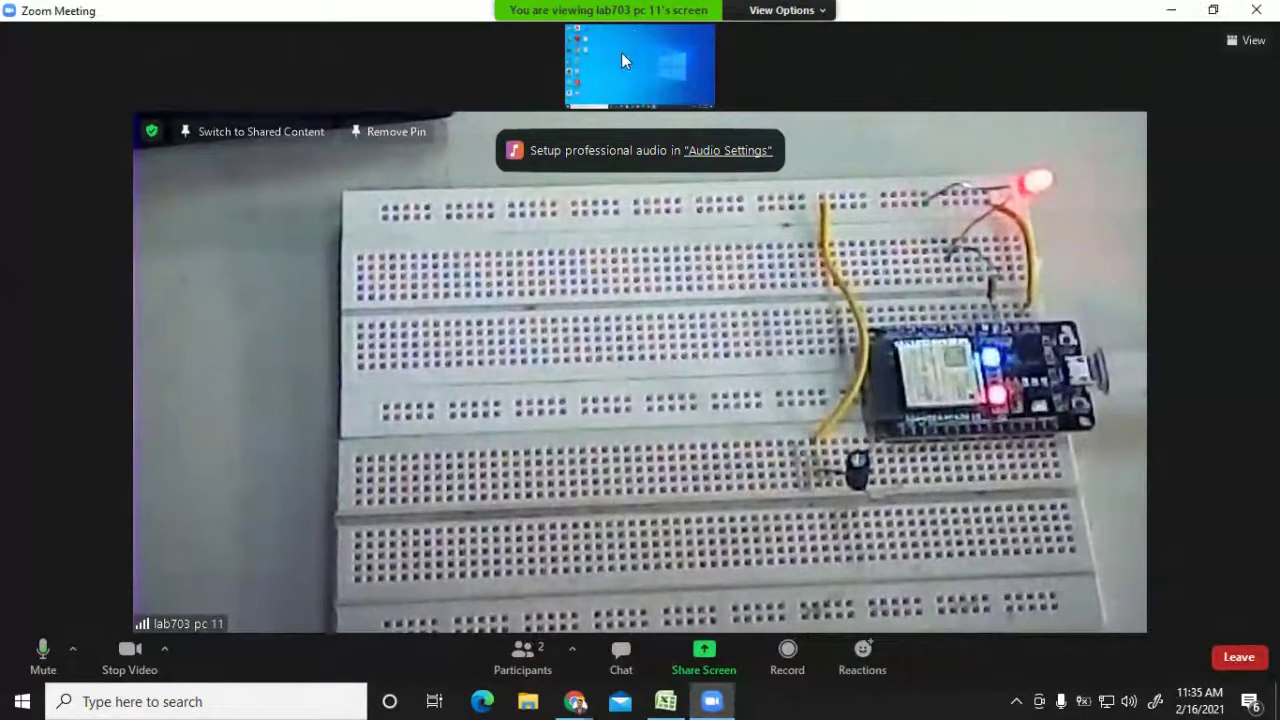
double_click(622, 52)
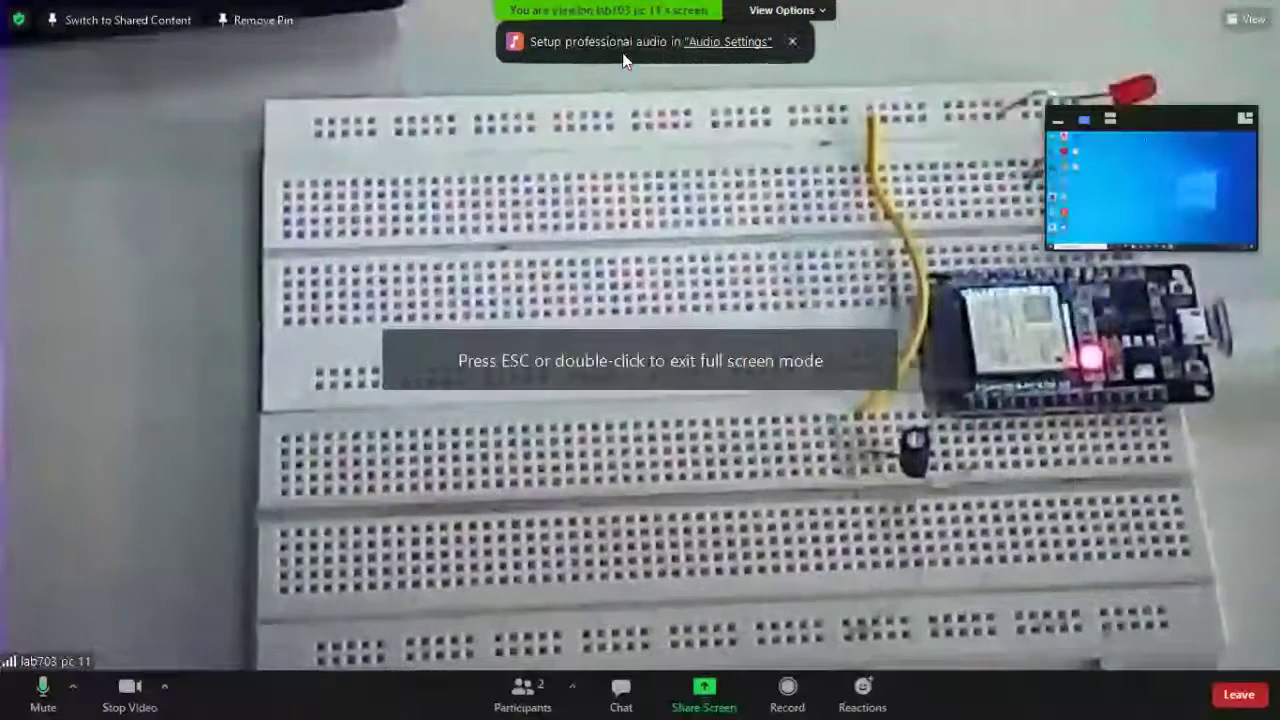
double_click(944, 34)
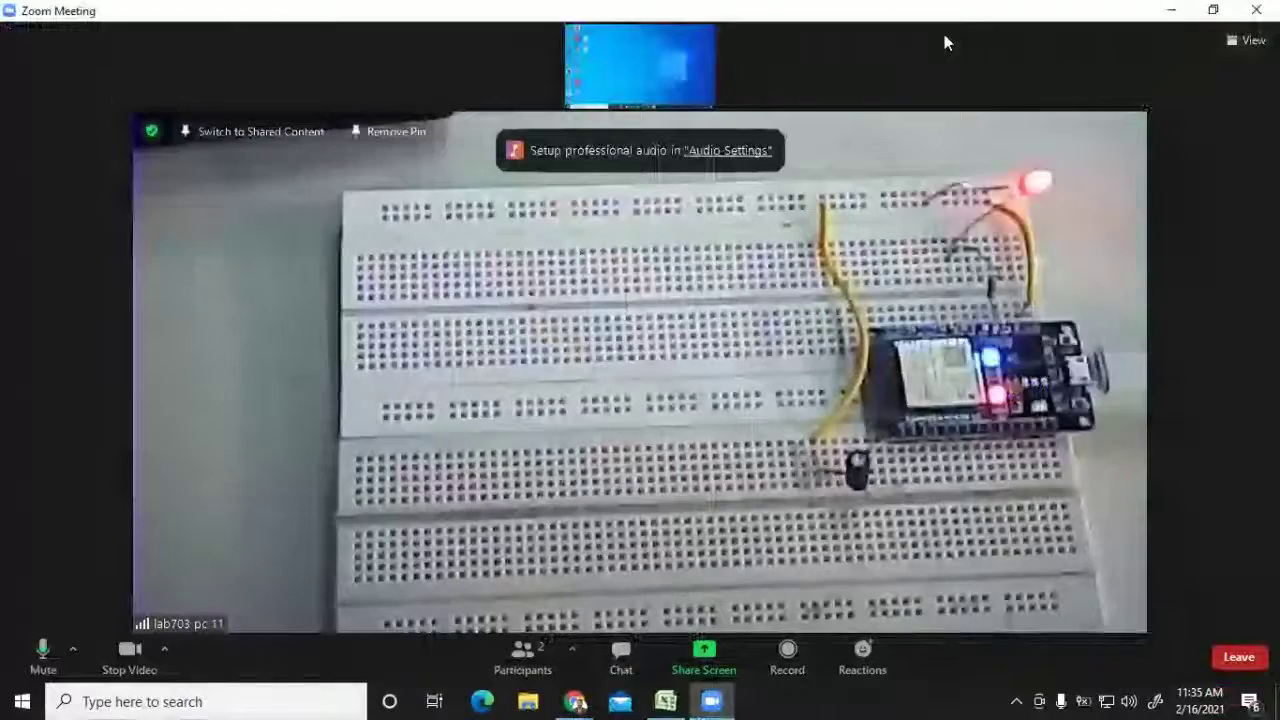
double_click(1172, 48)
left_click(1247, 19)
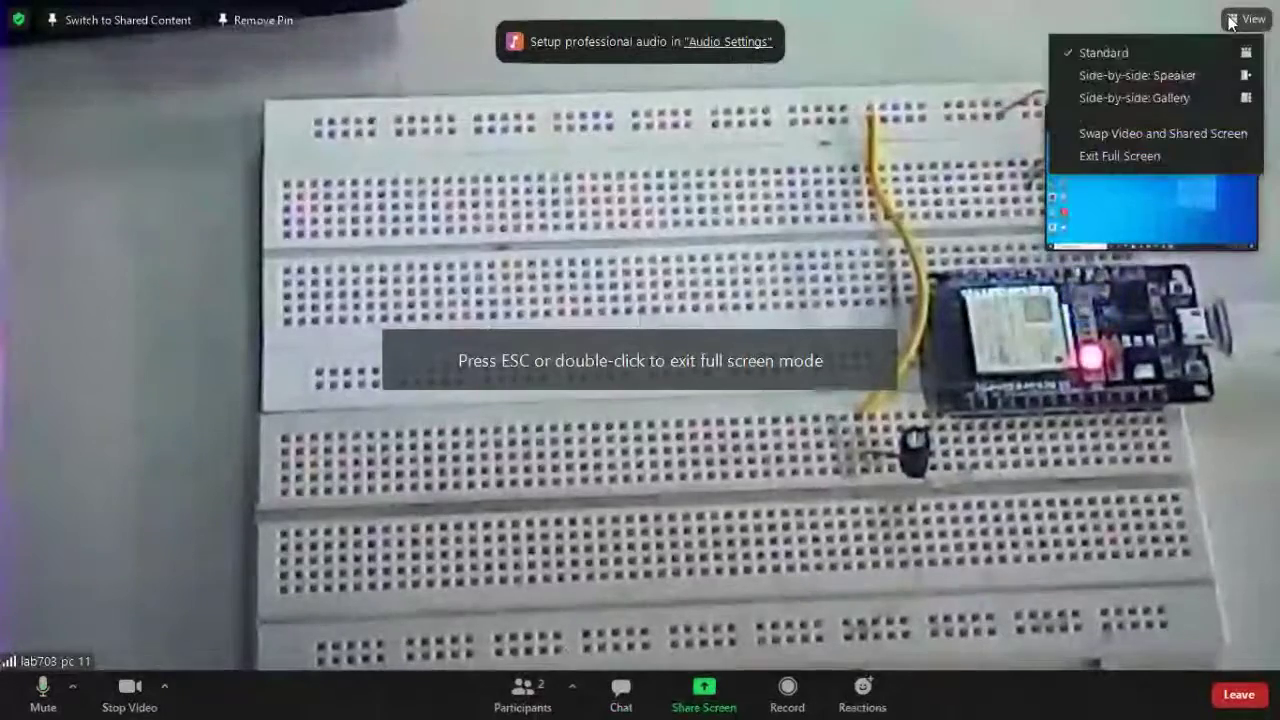
left_click(1149, 200)
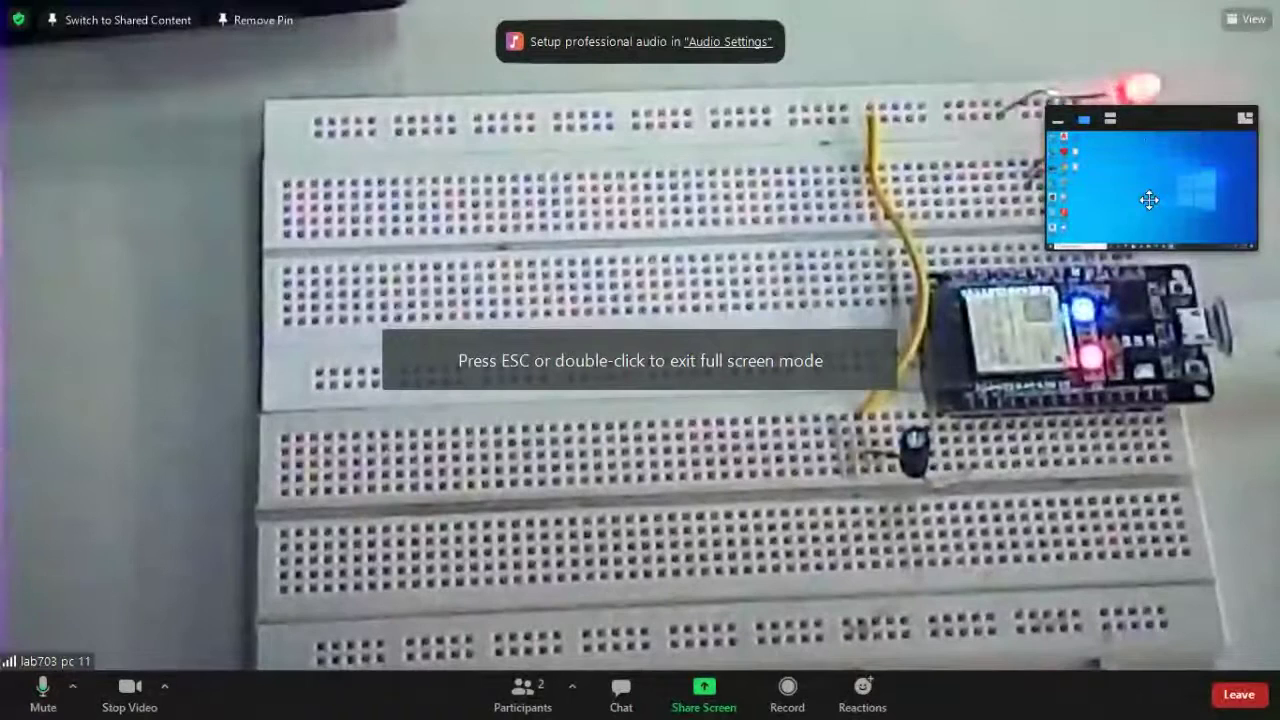
left_click(1244, 119)
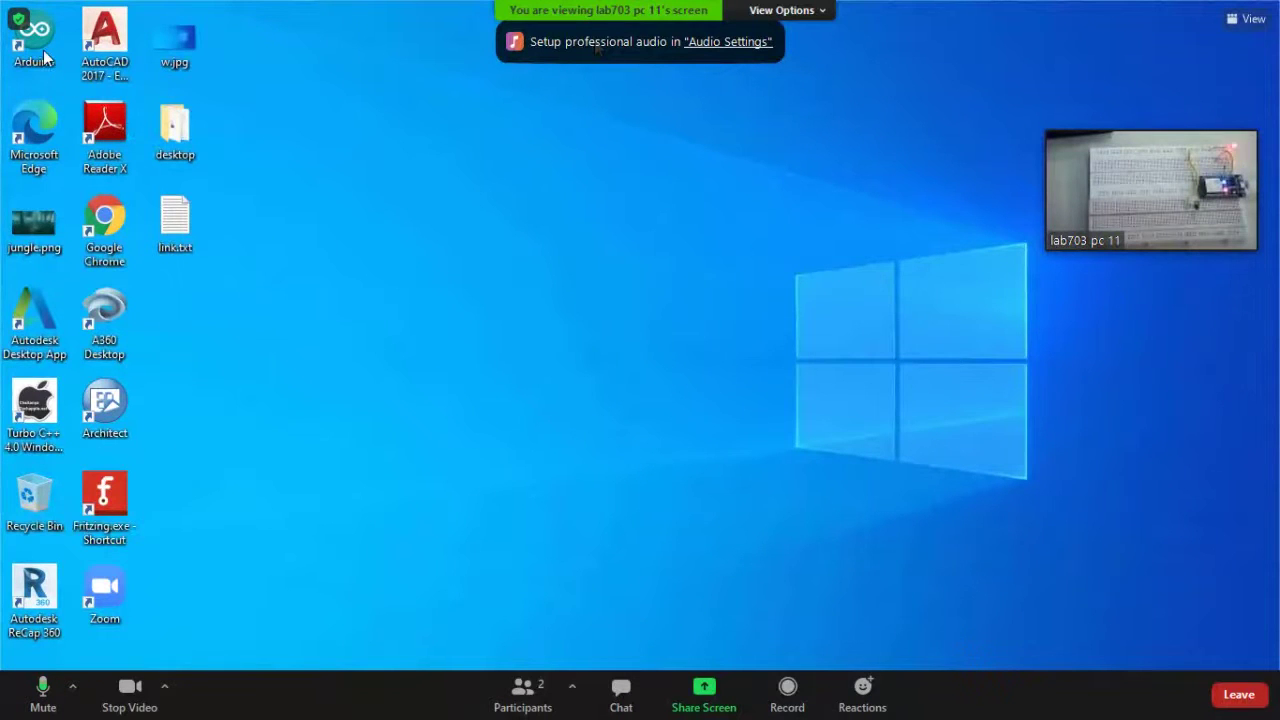
Request remote control of lab703 pc 11's shared content from the full-screen view.
key("Escape")
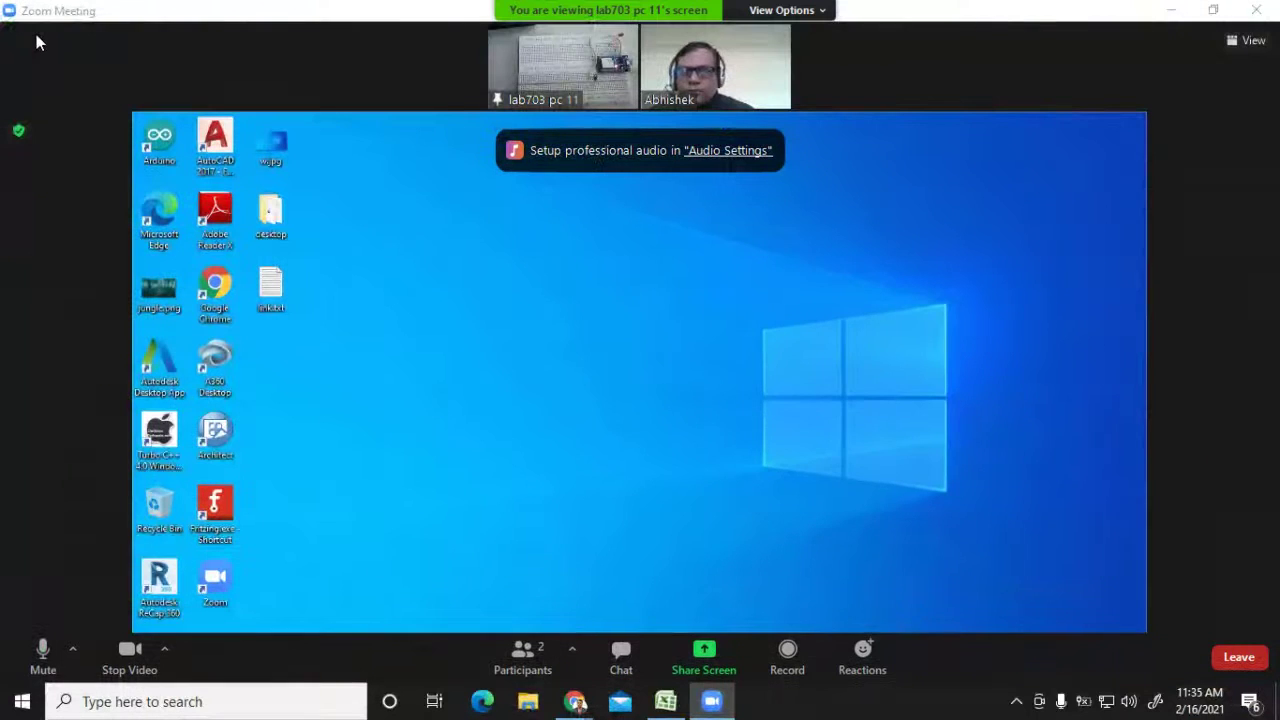
double_click(440, 240)
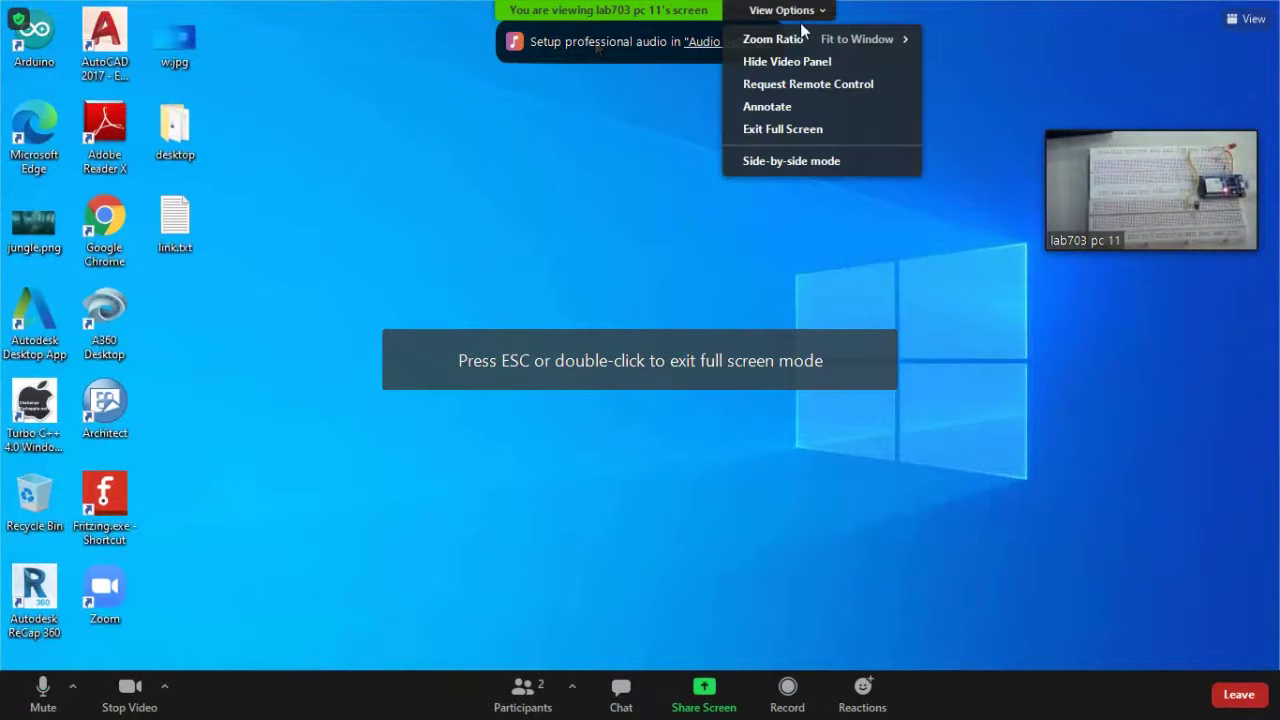
left_click(808, 85)
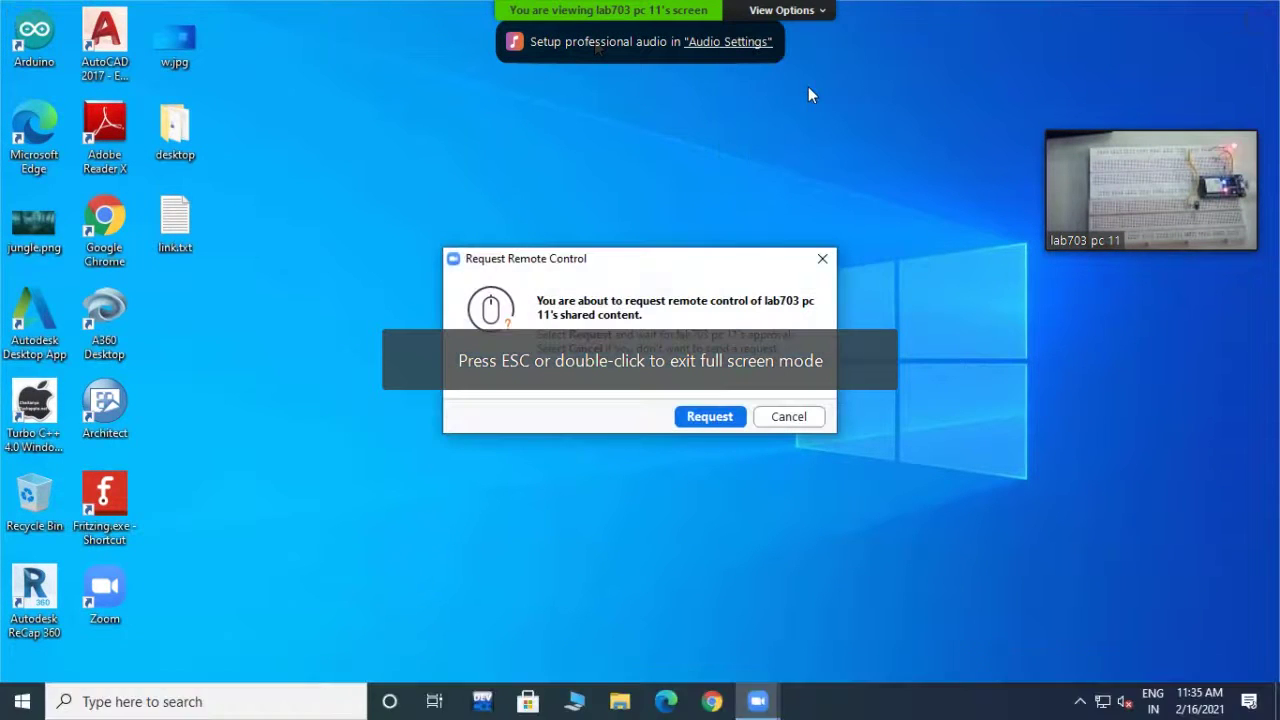
left_click(710, 418)
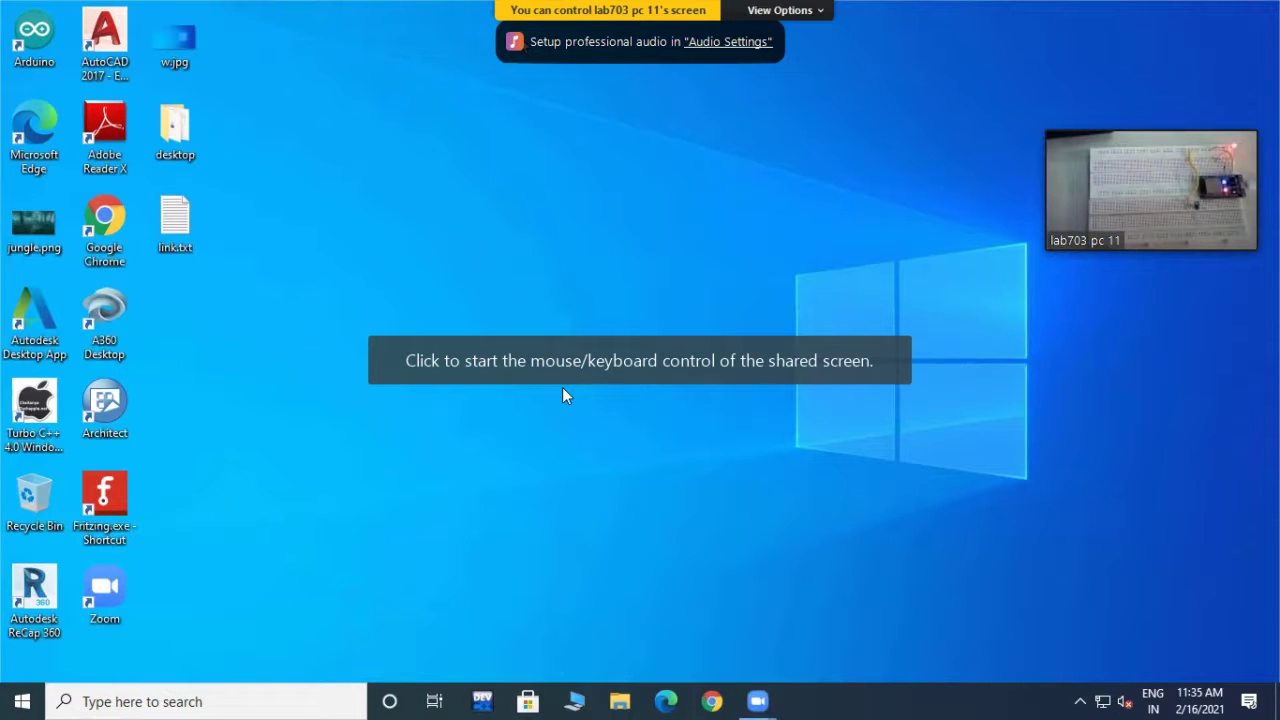
left_click(509, 409)
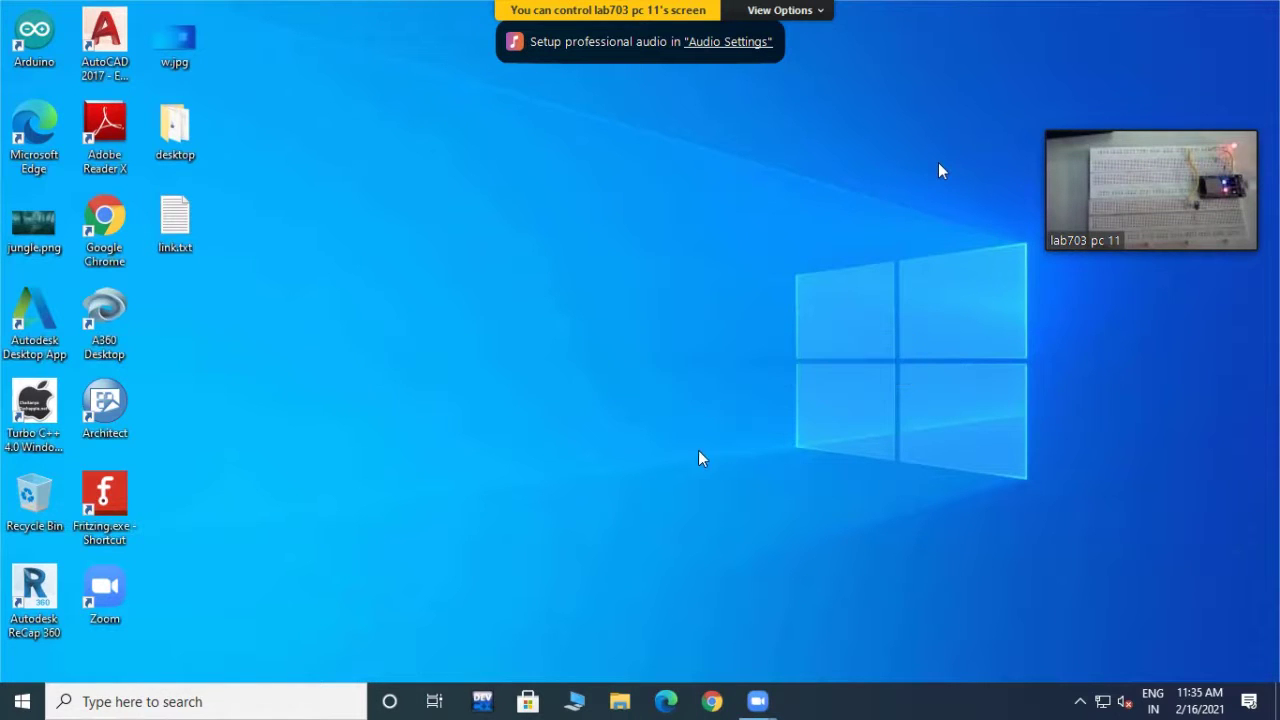
left_click(777, 10)
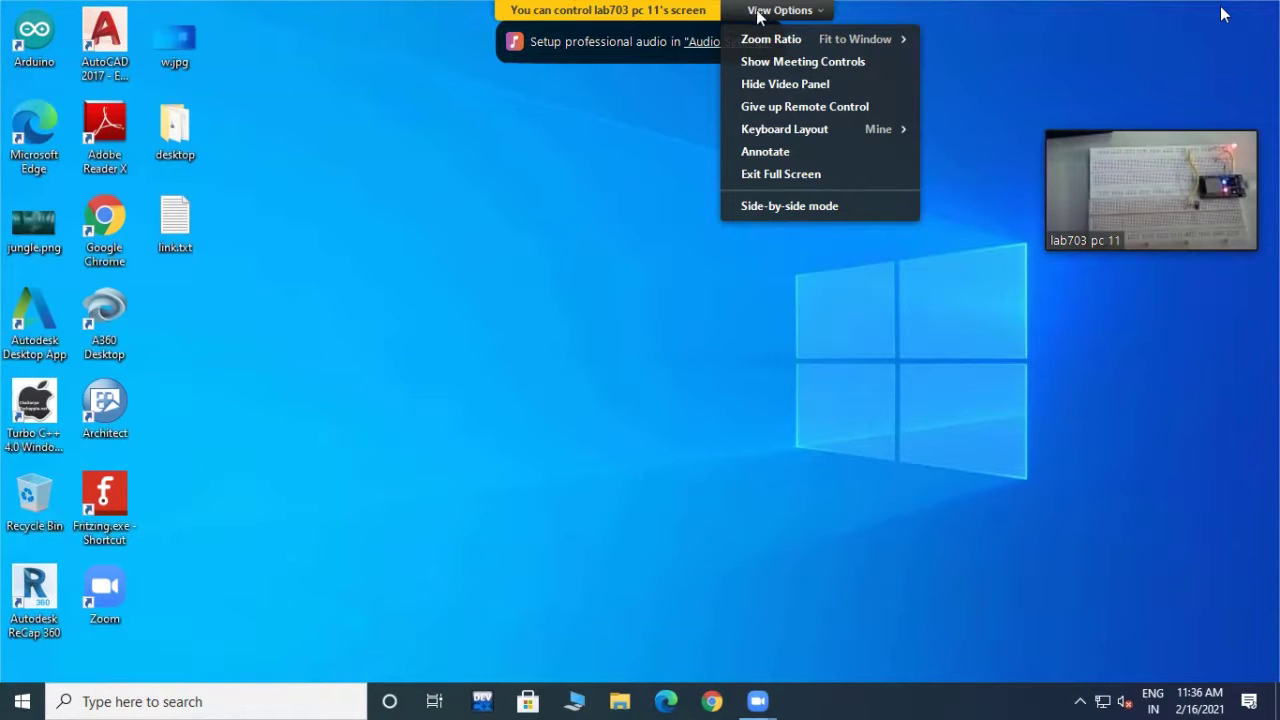
left_click(680, 117)
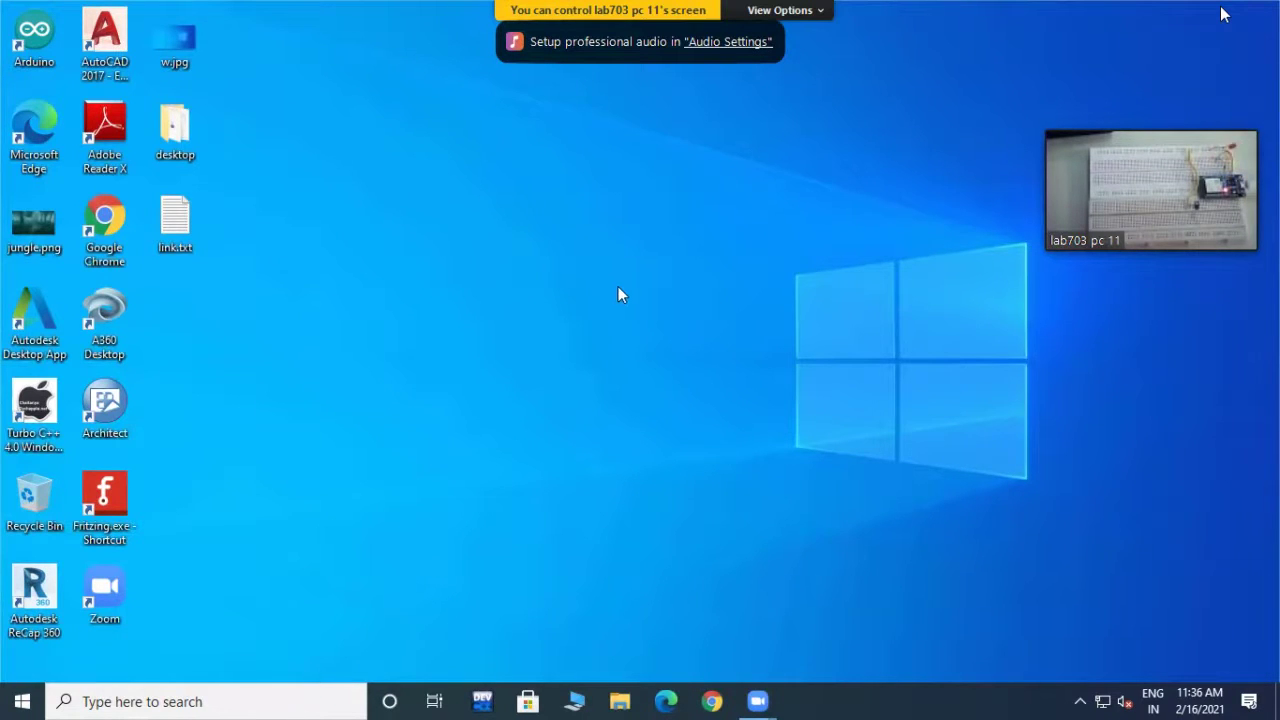
Start controlling the shared desktop, launch the Arduino IDE on it and maximize its window.
left_click(35, 36)
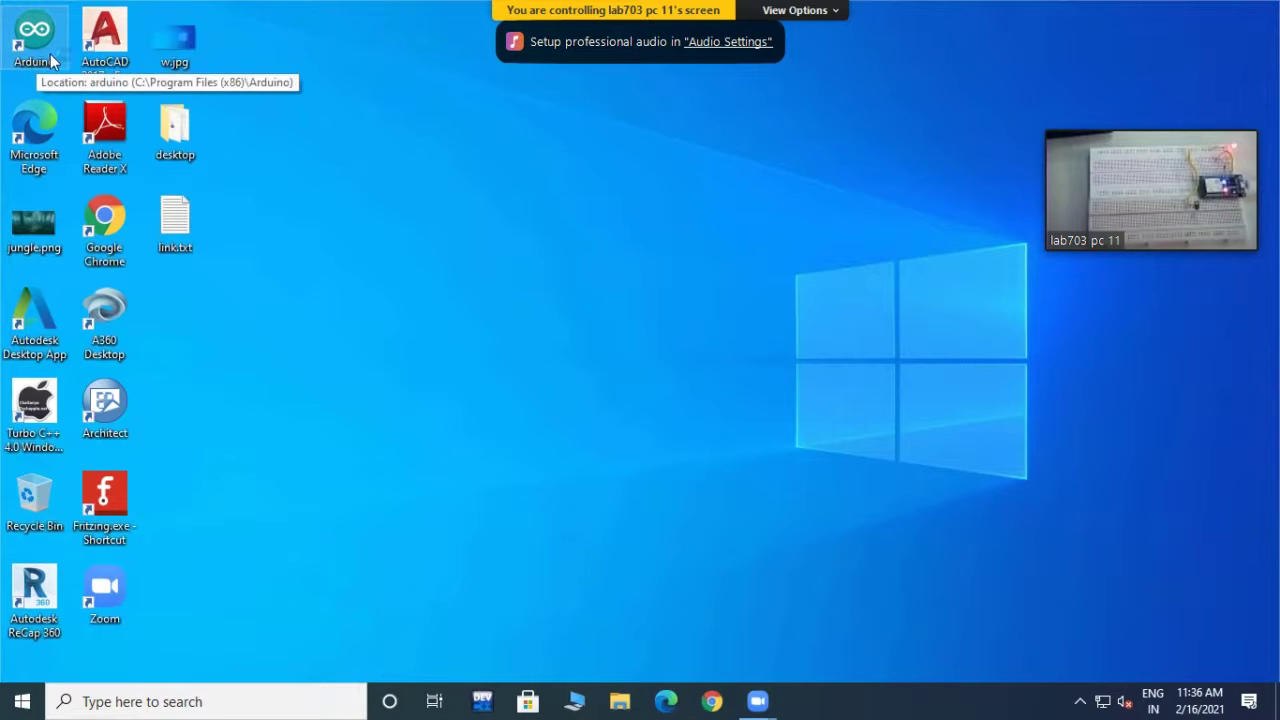
double_click(51, 62)
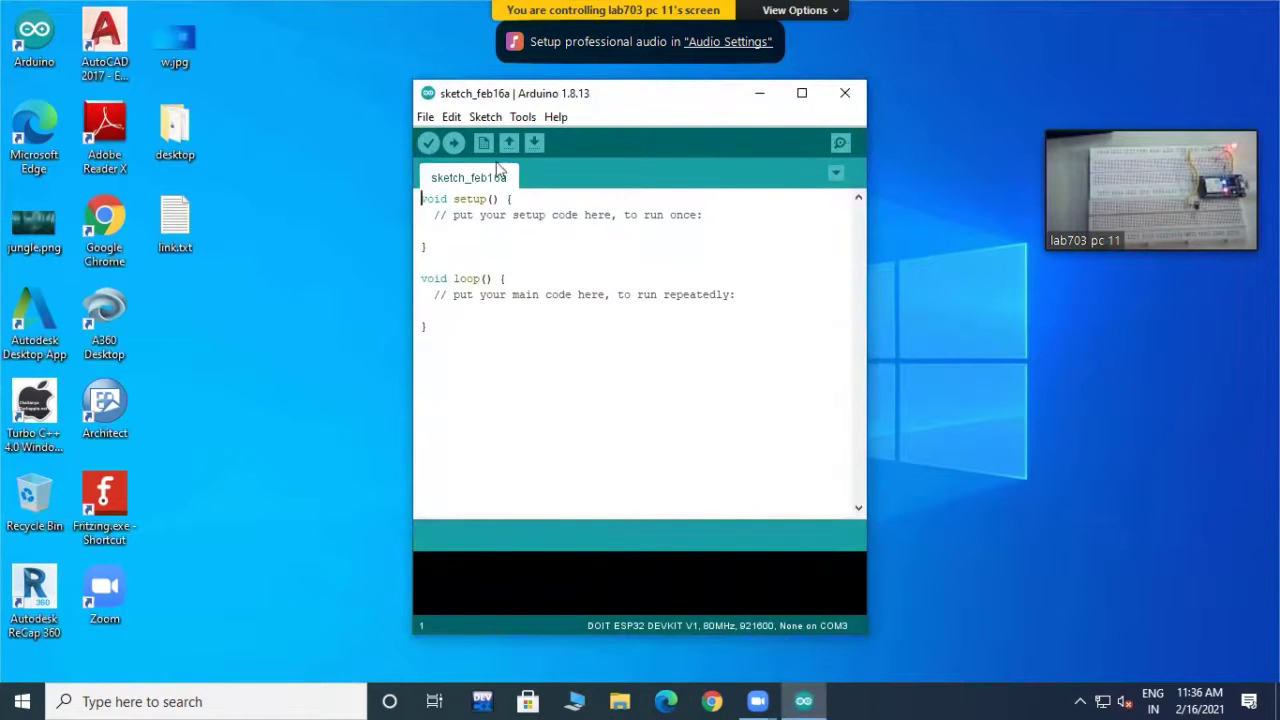
left_click(804, 93)
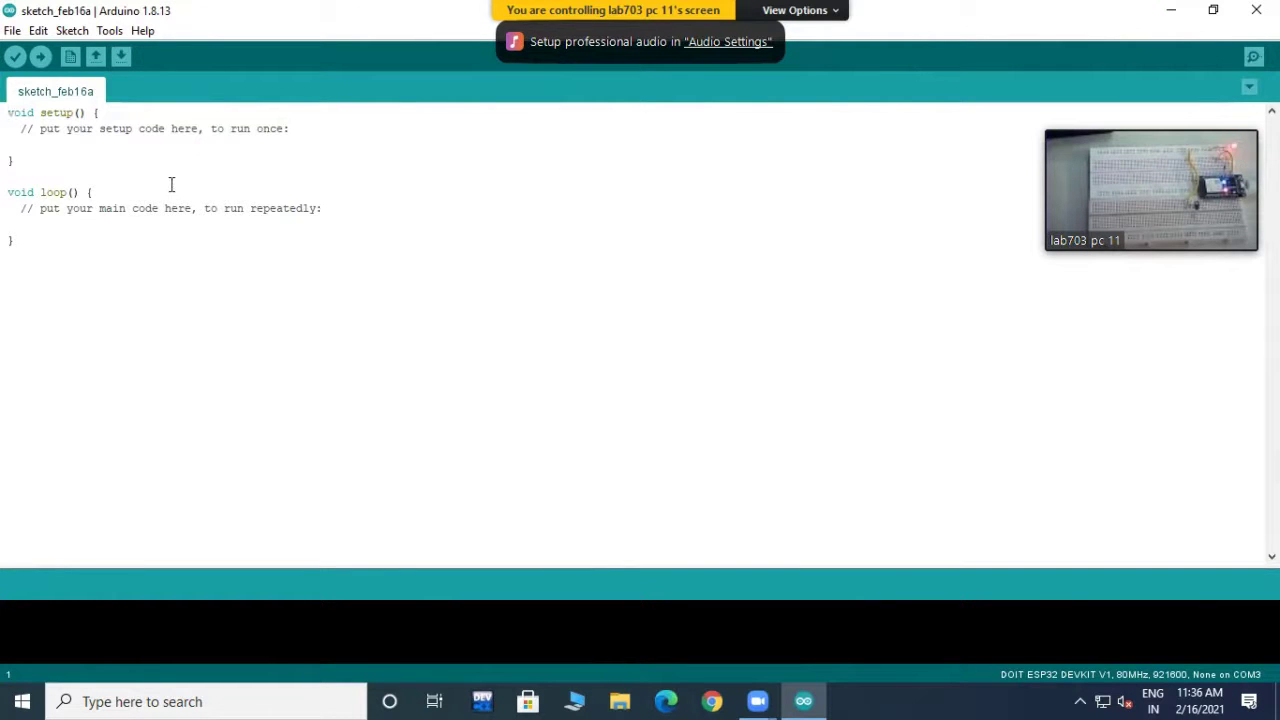
Look through the File commands of the Arduino IDE, restore its window to the smaller size and close it.
left_click(12, 31)
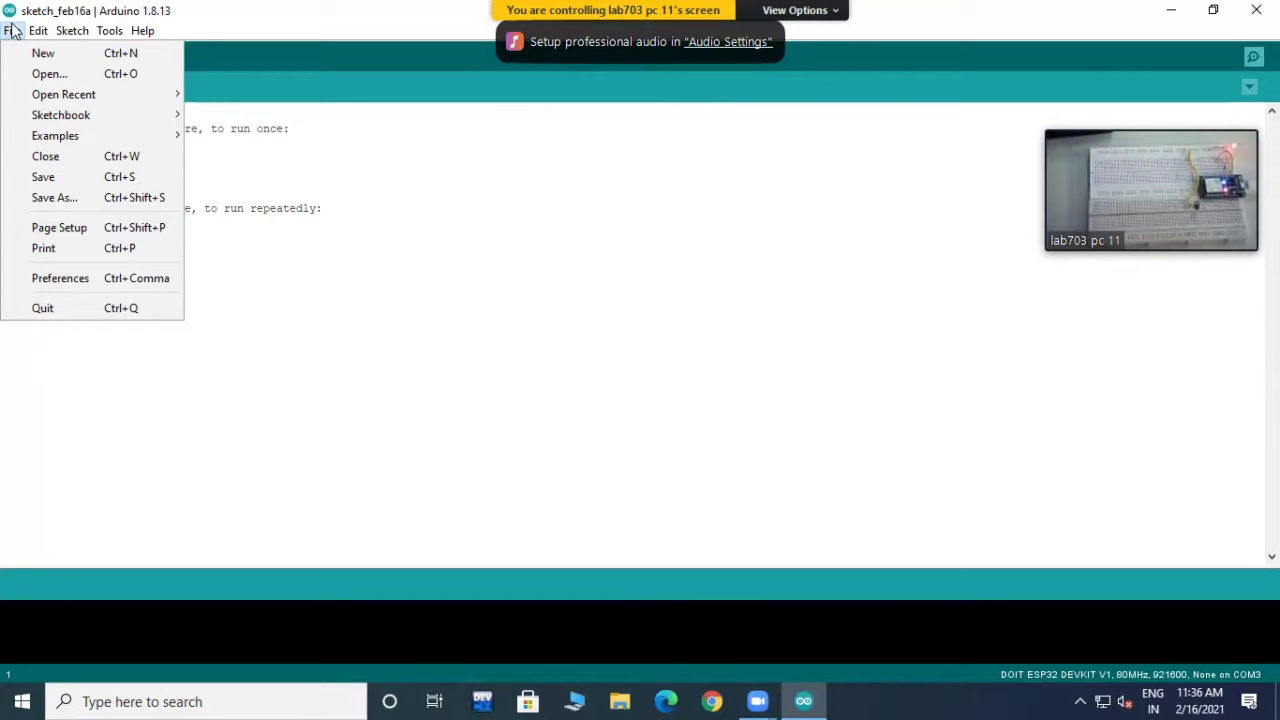
left_click(1043, 64)
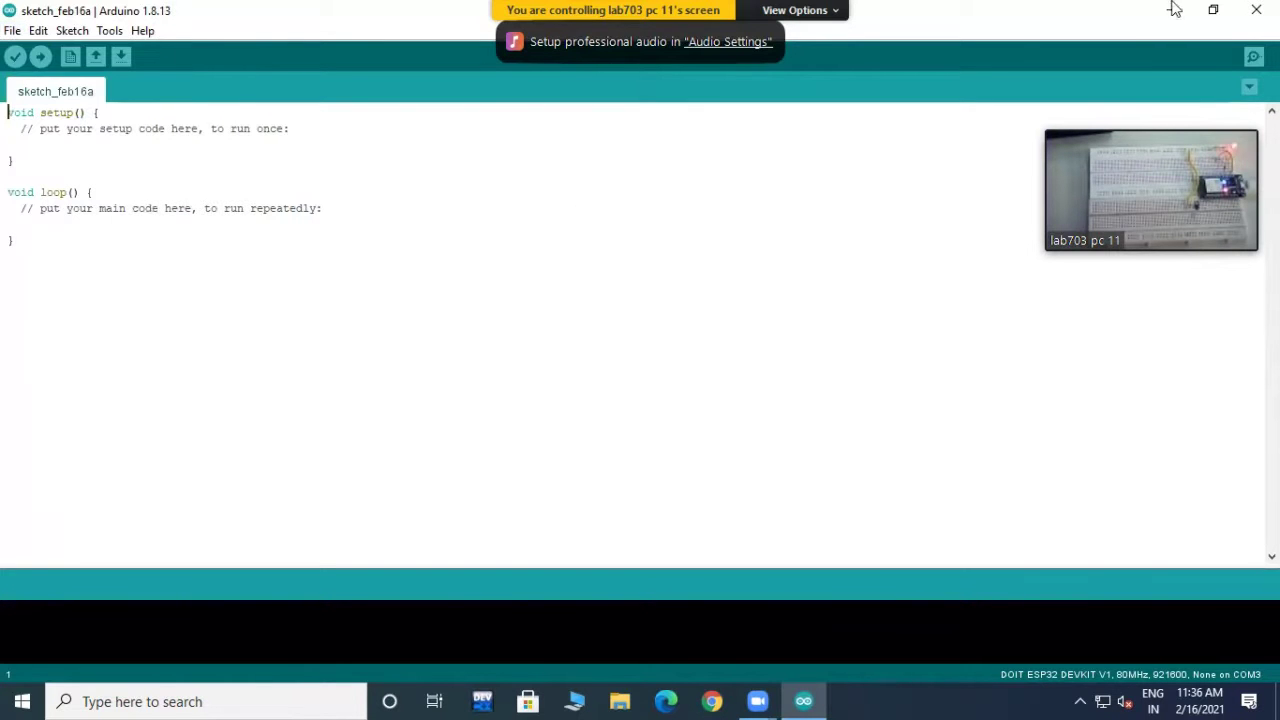
left_click(1213, 10)
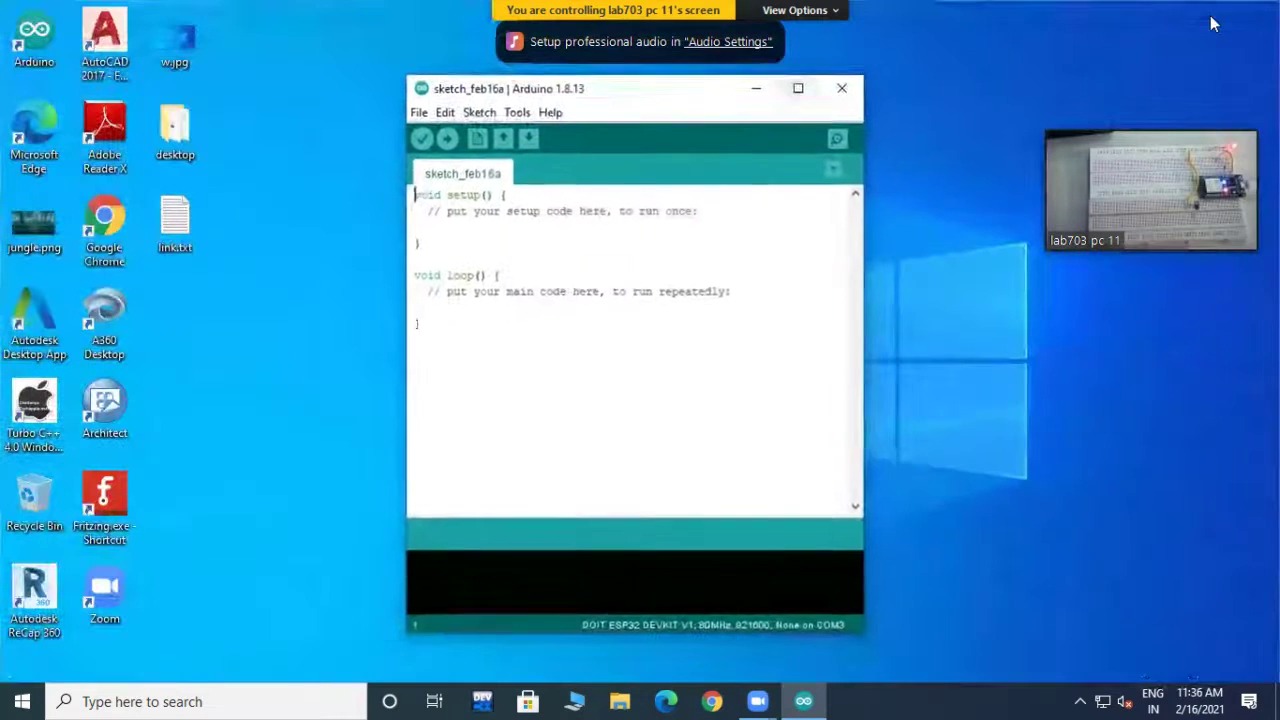
left_click(845, 94)
left_click(795, 10)
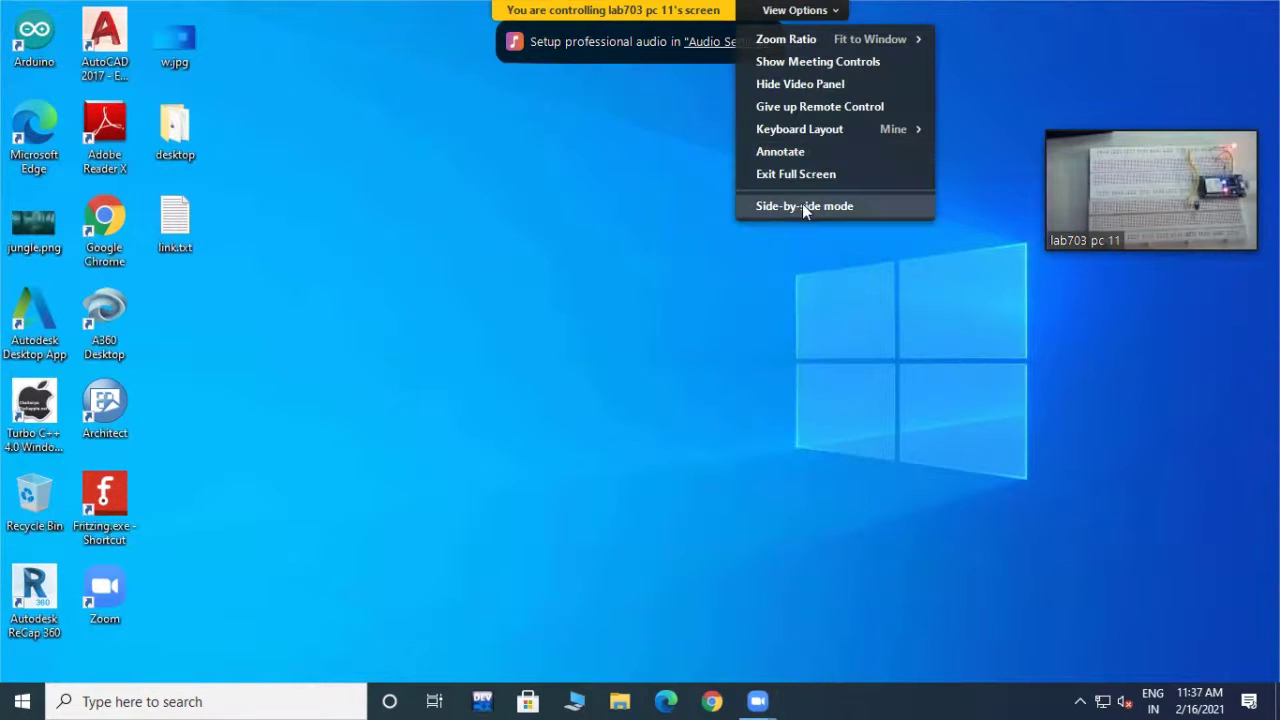
left_click(1250, 40)
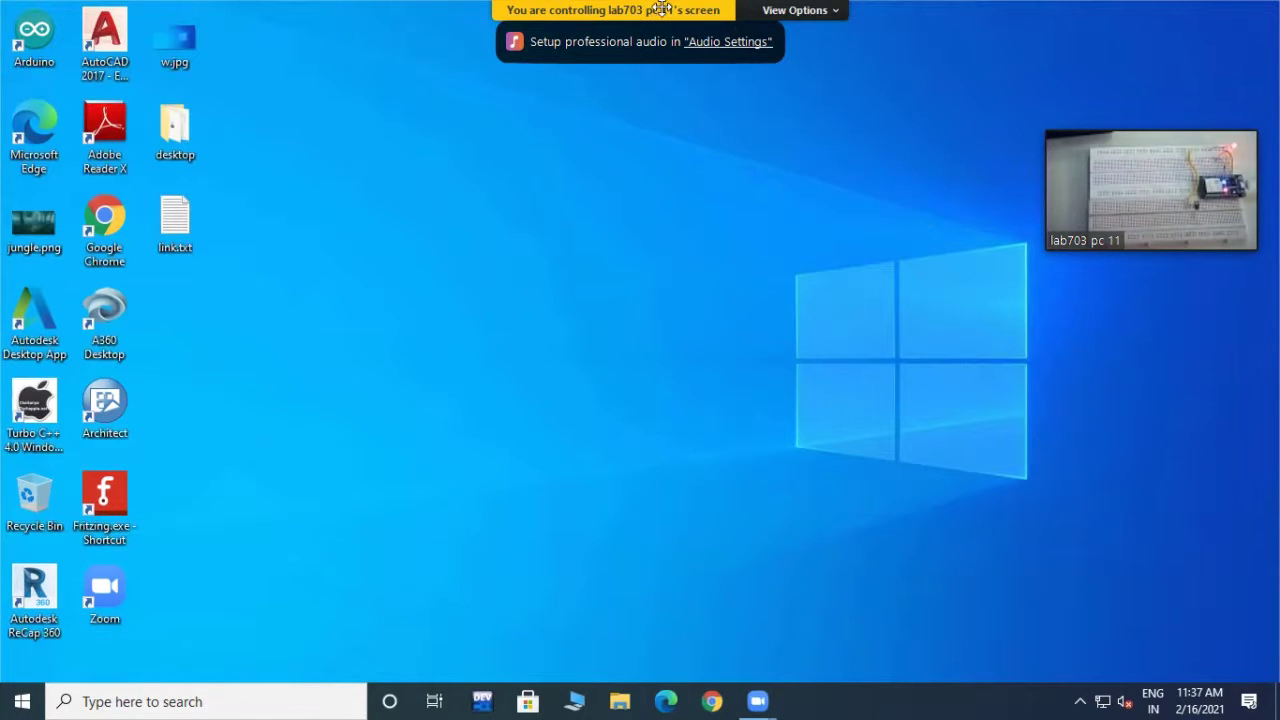